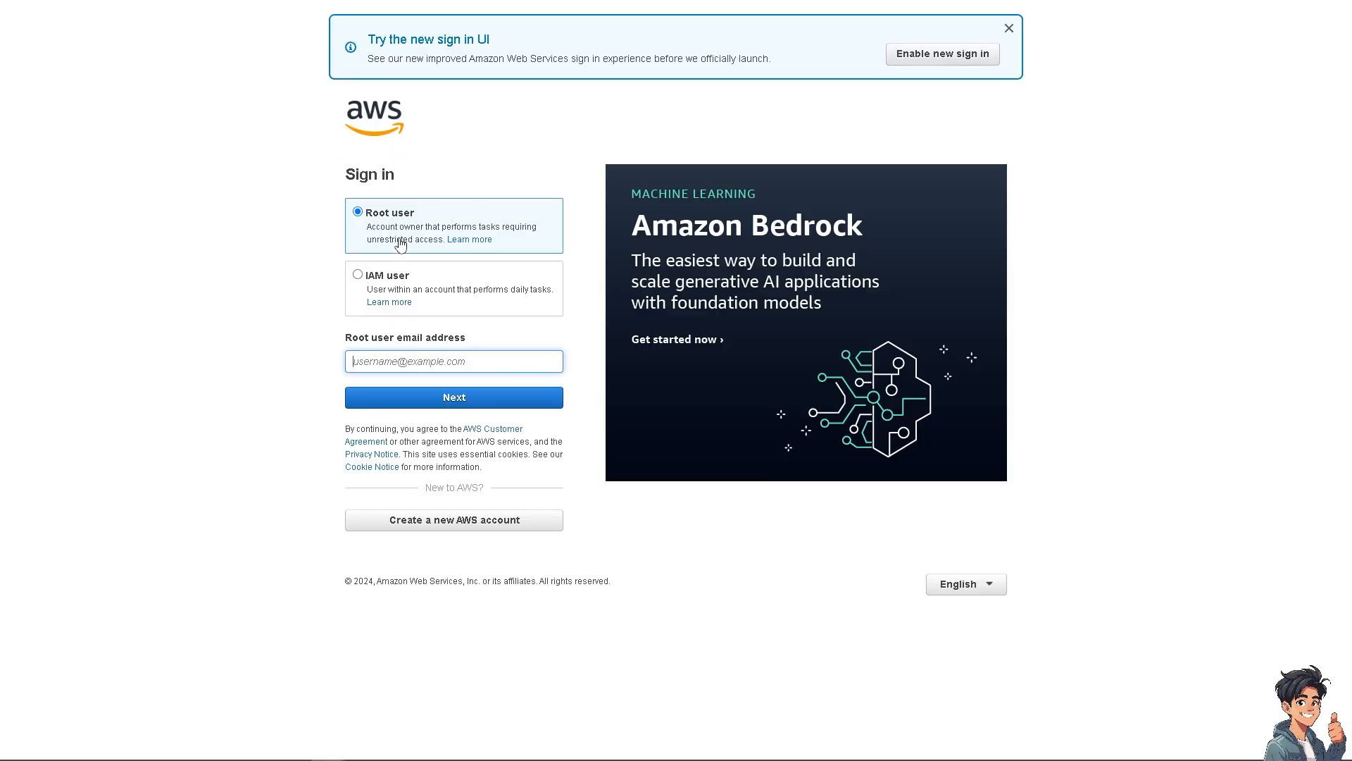
Step: Open the EC2 instances list in the AWS console and start launching a new instance
{"action": "left_click", "coordinate": [375, 279]}
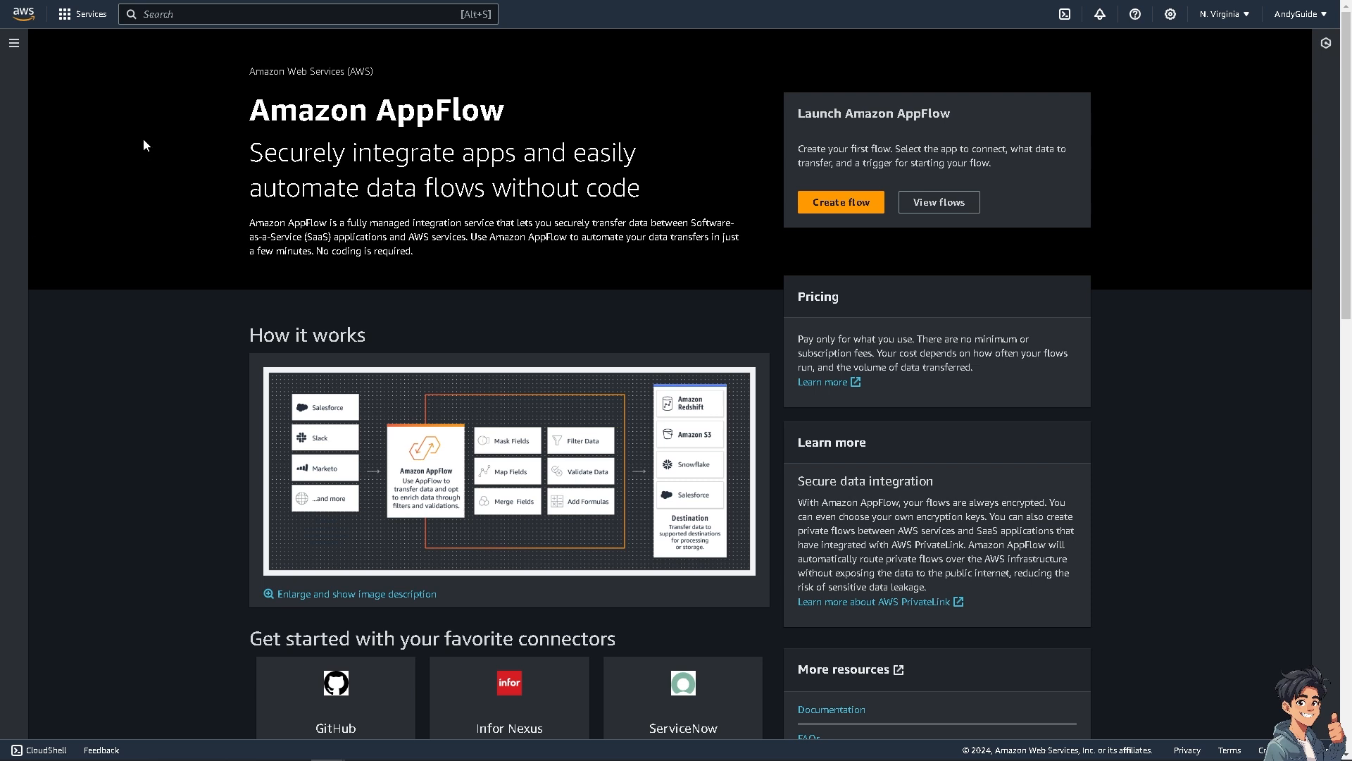
{"action": "left_click", "coordinate": [68, 17]}
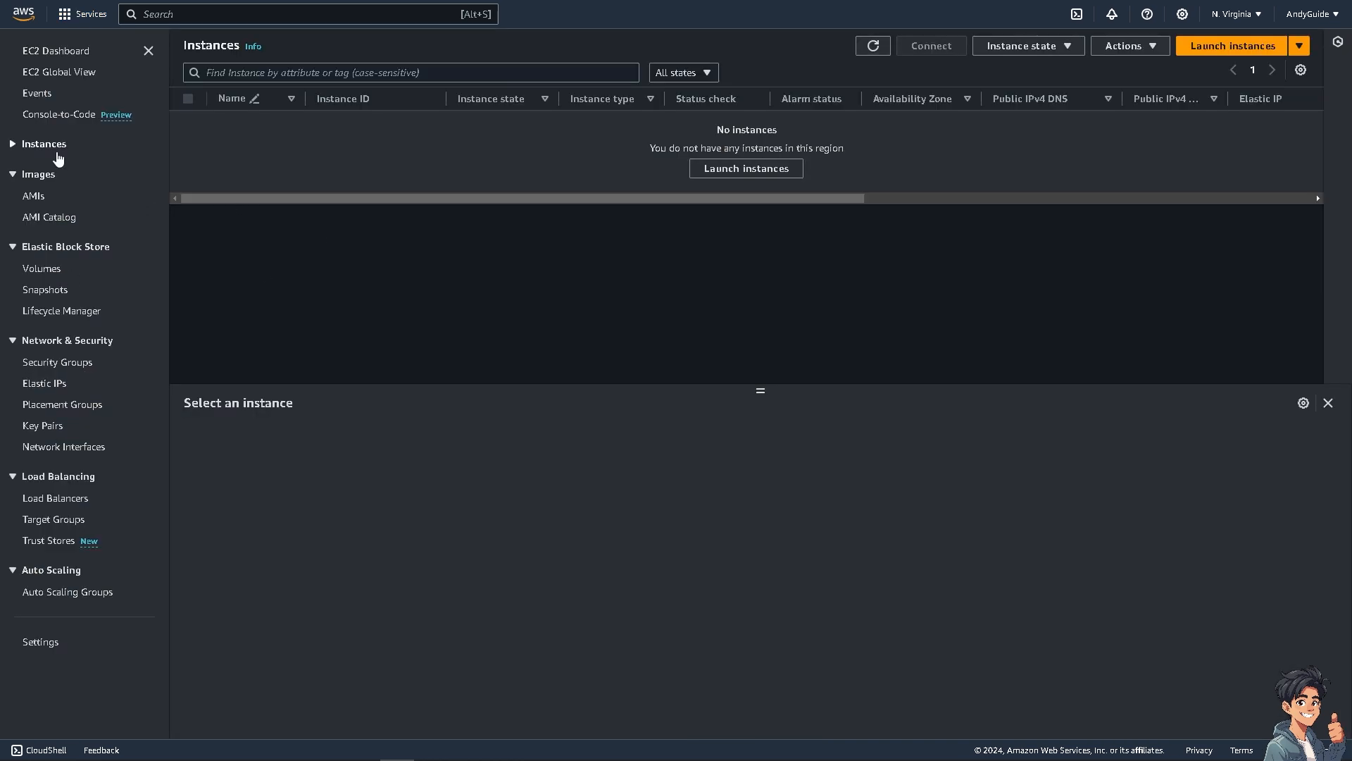
{"action": "left_click", "coordinate": [12, 150]}
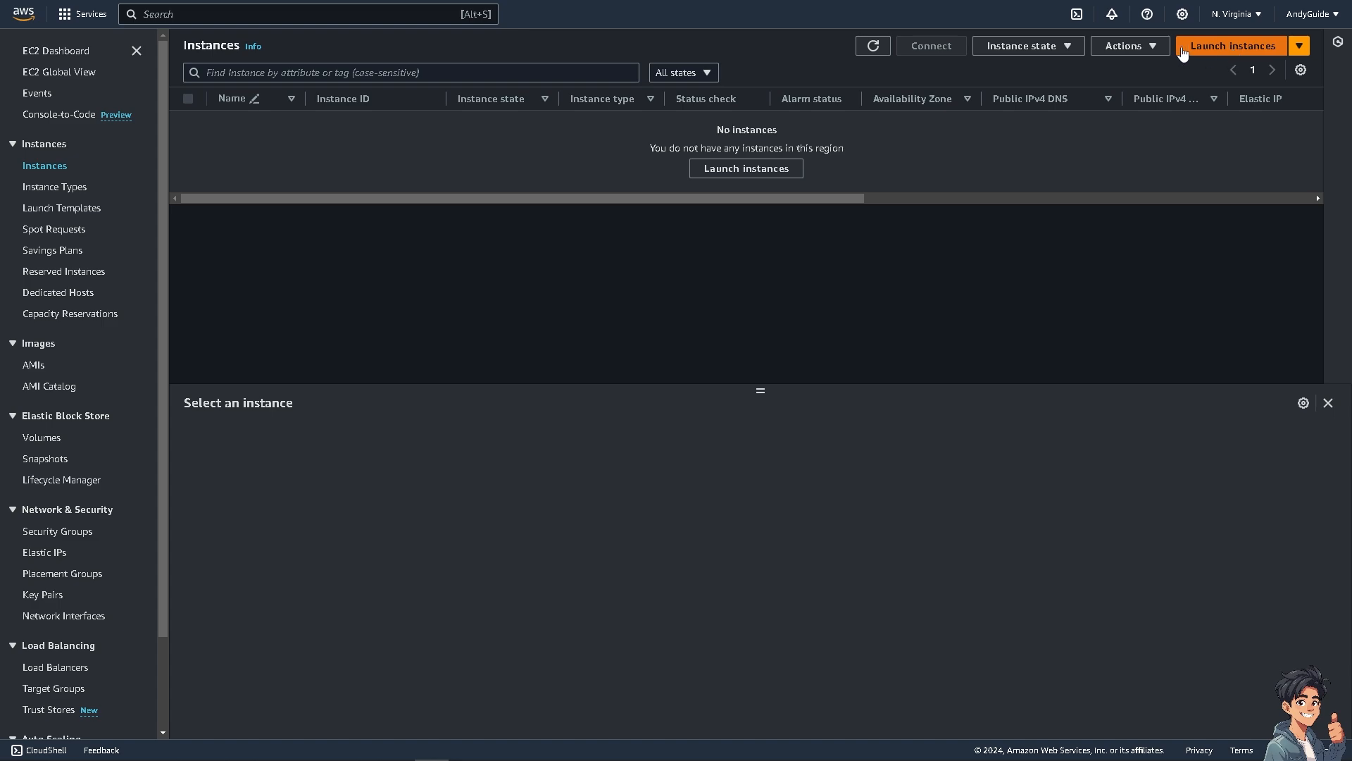
{"action": "left_click", "coordinate": [783, 171]}
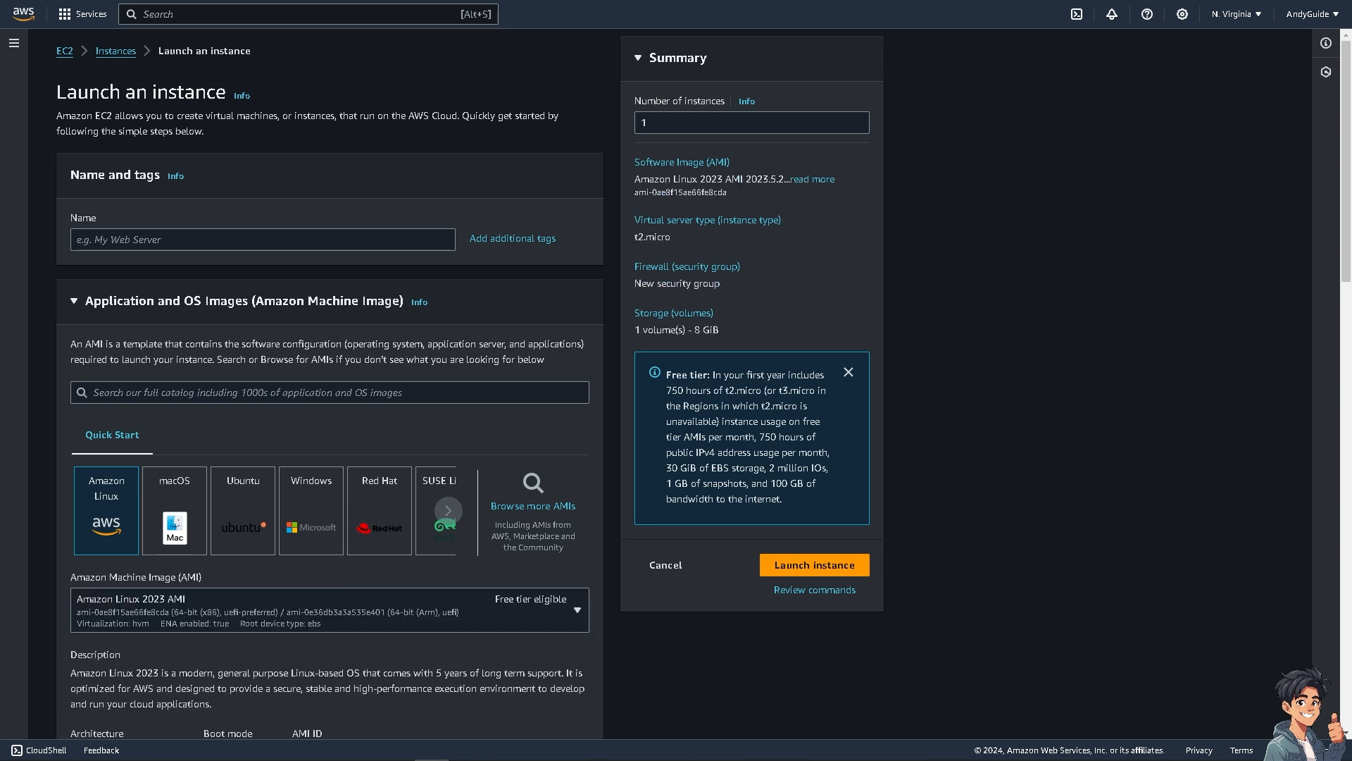
Step: Name the new instance "Anyd Guides" and request its launch with the default image, type, network and storage settings
{"action": "left_click", "coordinate": [170, 238]}
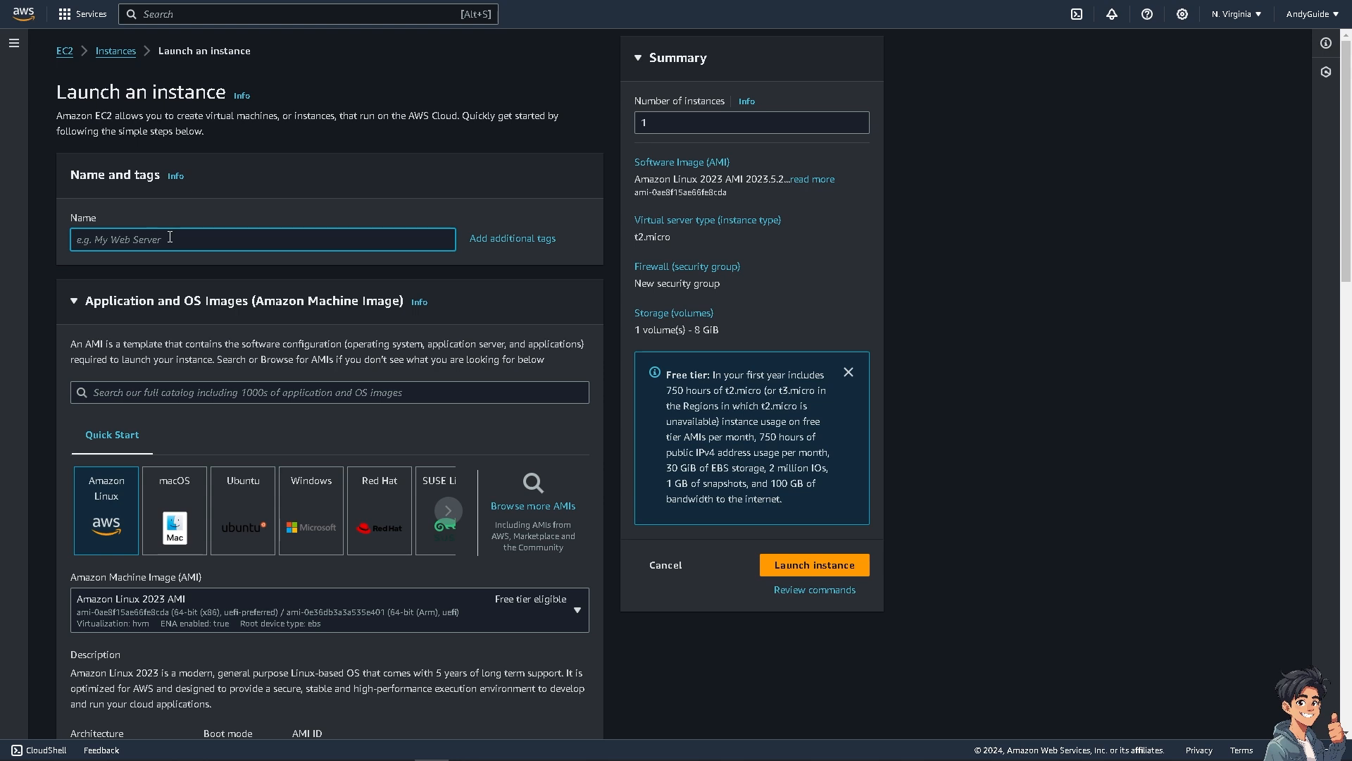
{"action": "type", "text": "Anyd Guides"}
{"action": "scroll", "coordinate": [255, 487], "scroll_direction": "down", "scroll_amount": 2}
{"action": "scroll", "coordinate": [254, 488], "scroll_direction": "down", "scroll_amount": 2}
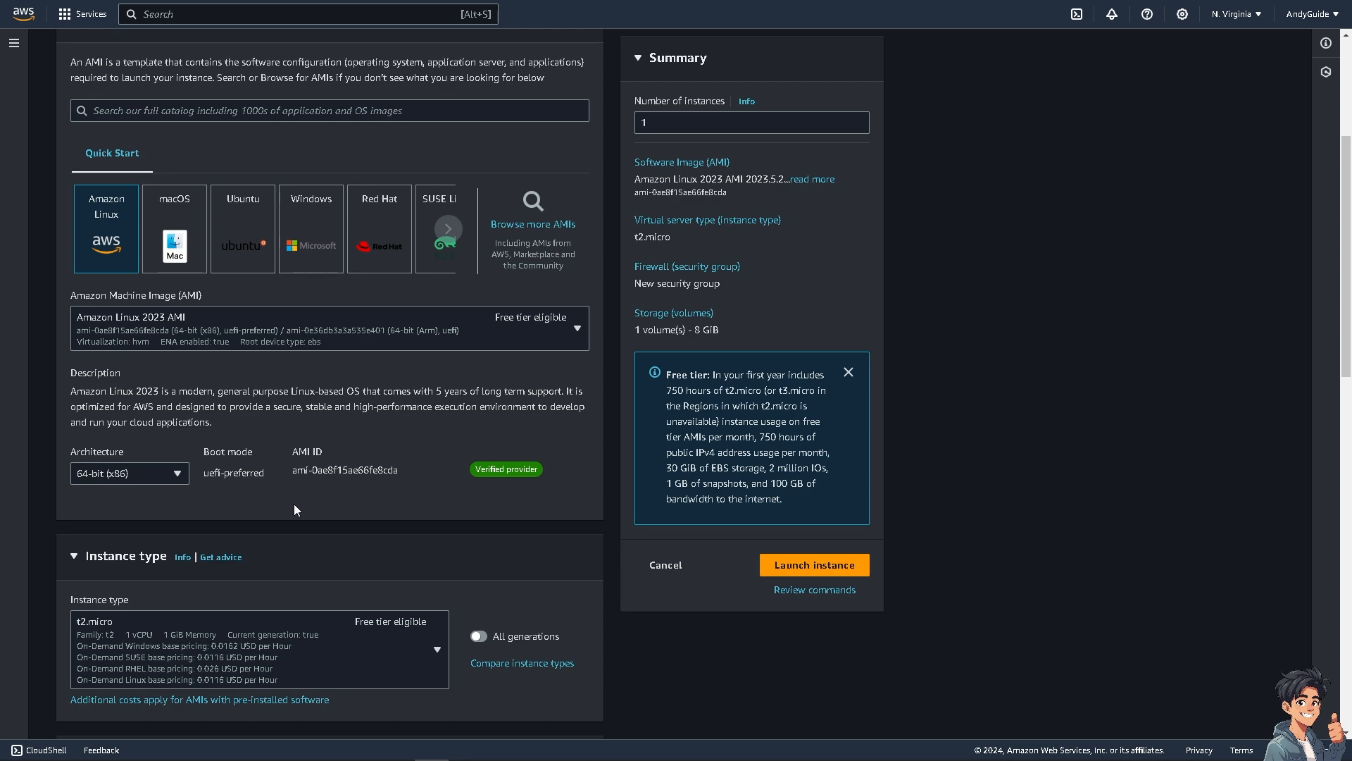
{"action": "scroll", "coordinate": [295, 511], "scroll_direction": "down", "scroll_amount": 1}
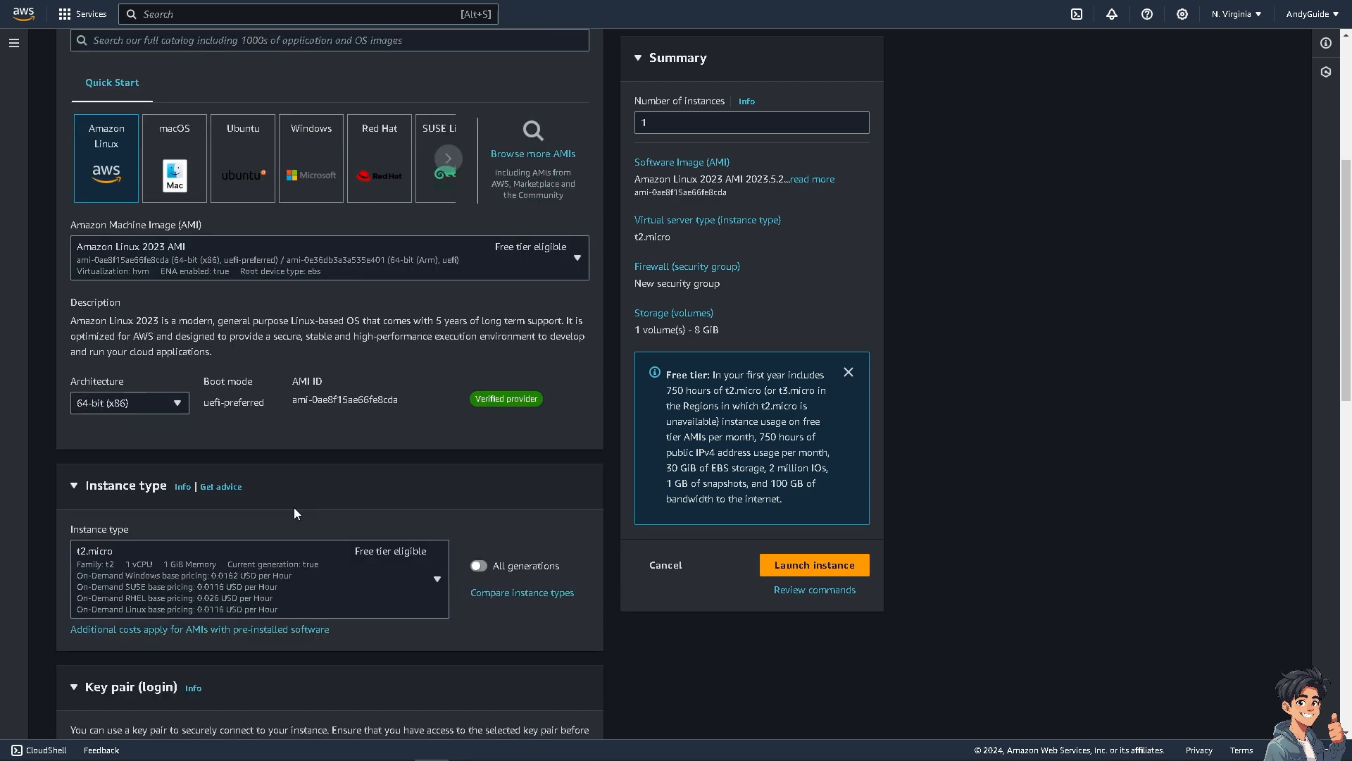
{"action": "scroll", "coordinate": [294, 507], "scroll_direction": "down", "scroll_amount": 4}
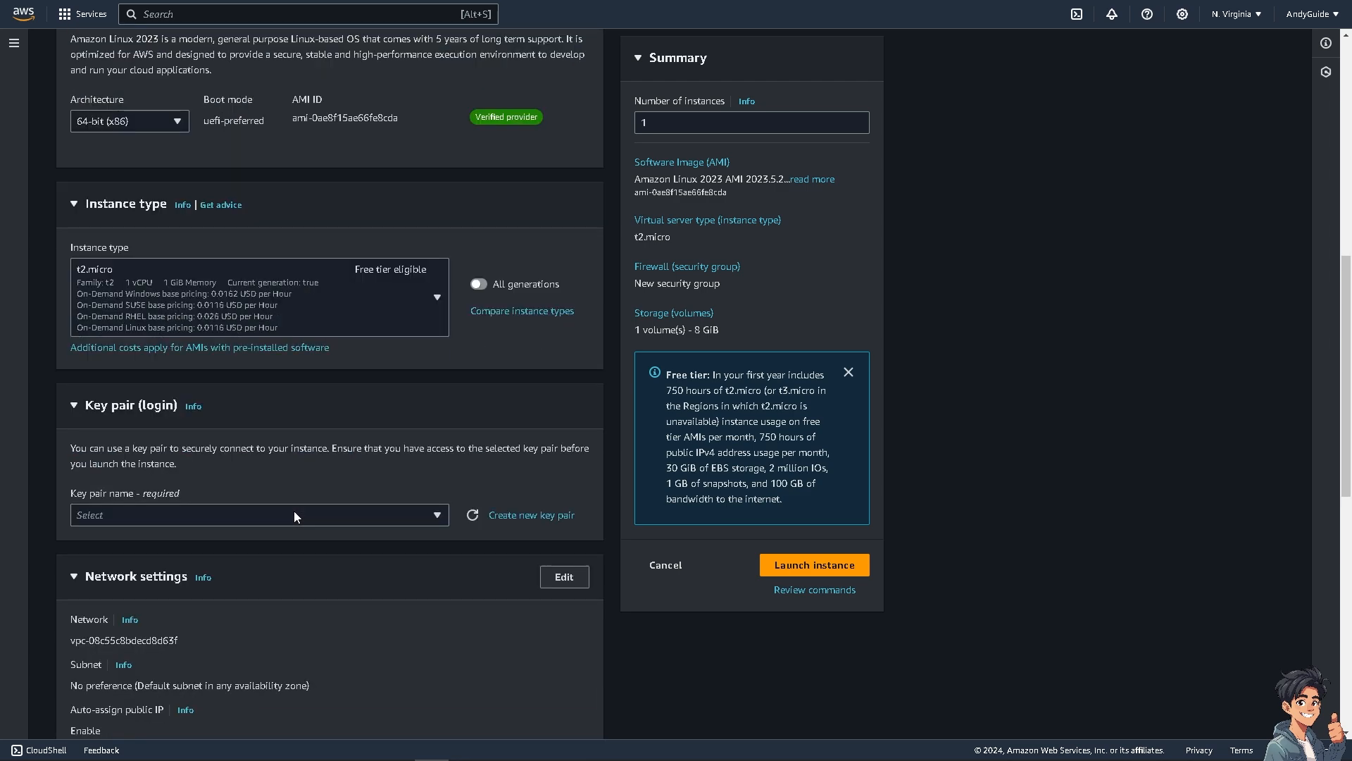
{"action": "scroll", "coordinate": [294, 510], "scroll_direction": "down", "scroll_amount": 9}
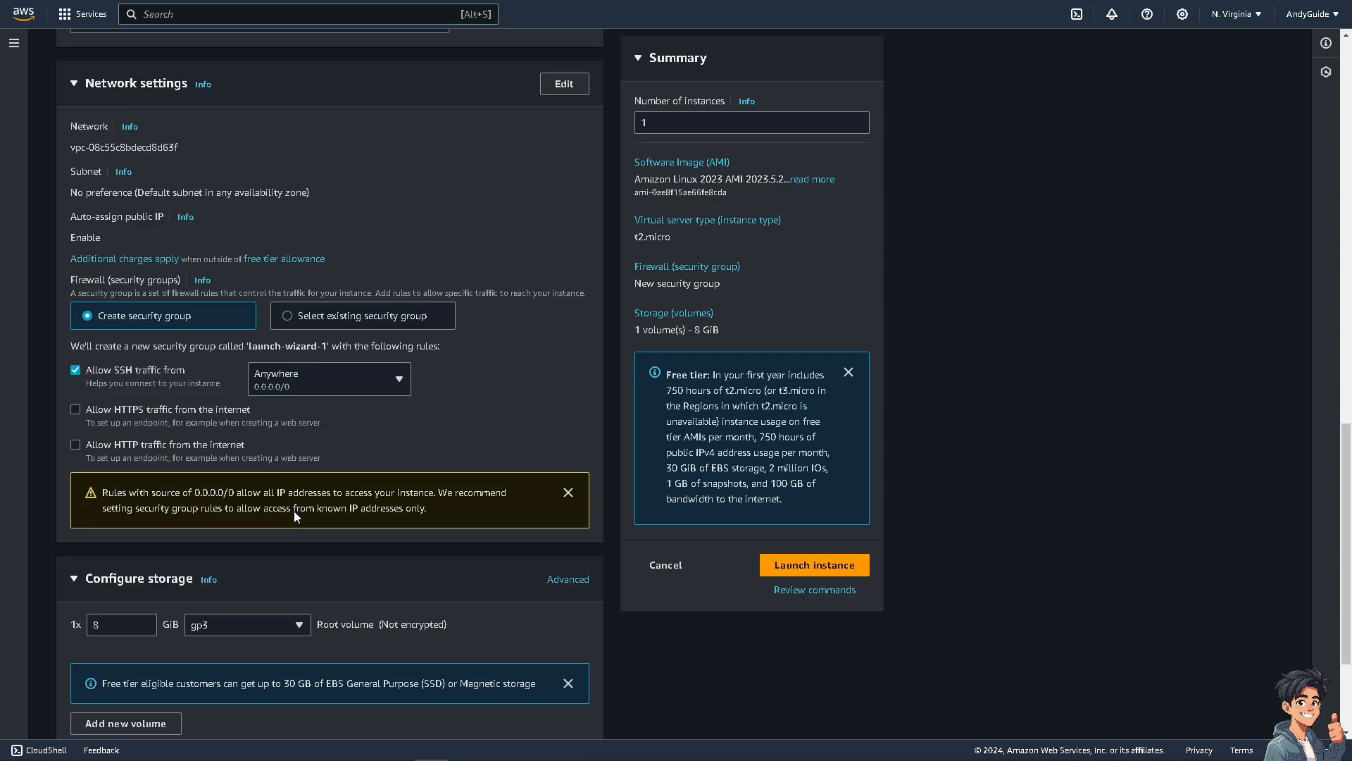
{"action": "scroll", "coordinate": [297, 505], "scroll_direction": "down", "scroll_amount": 1}
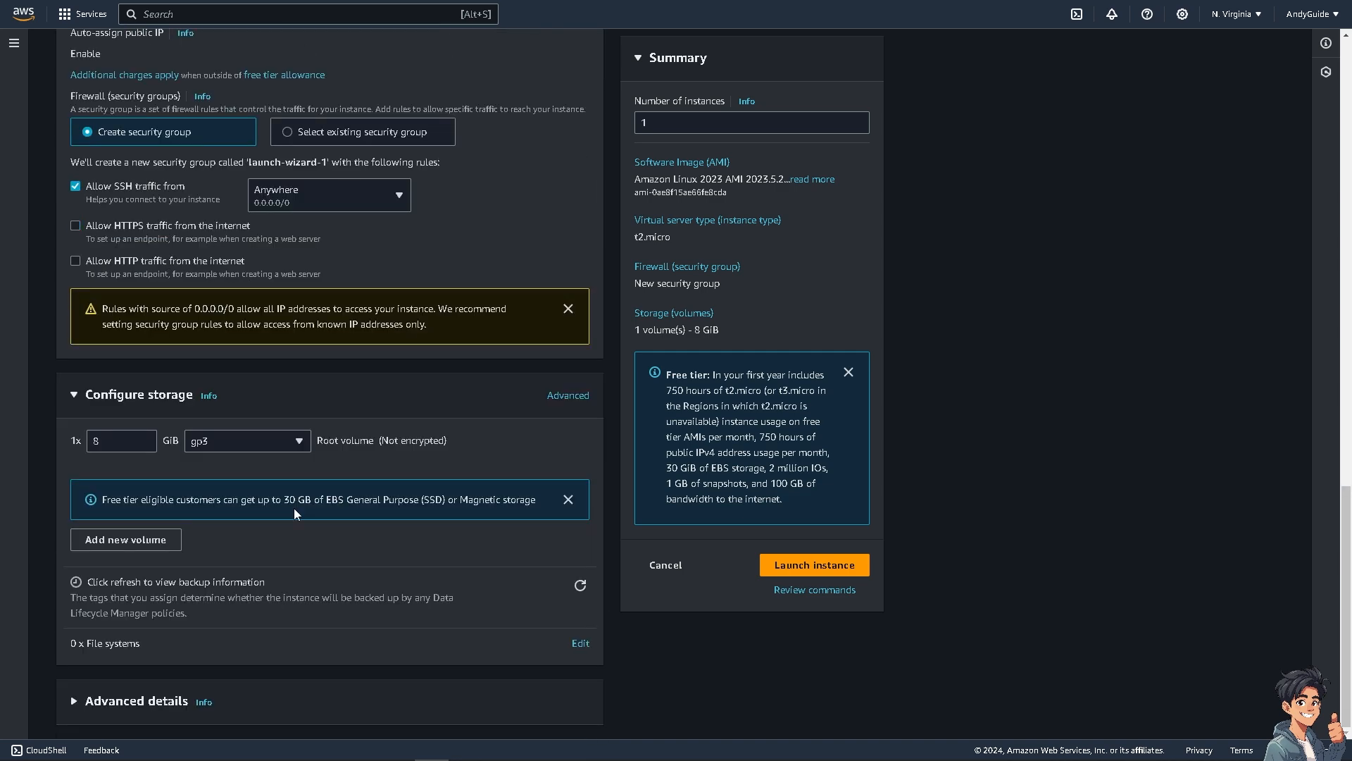
{"action": "left_click", "coordinate": [815, 565]}
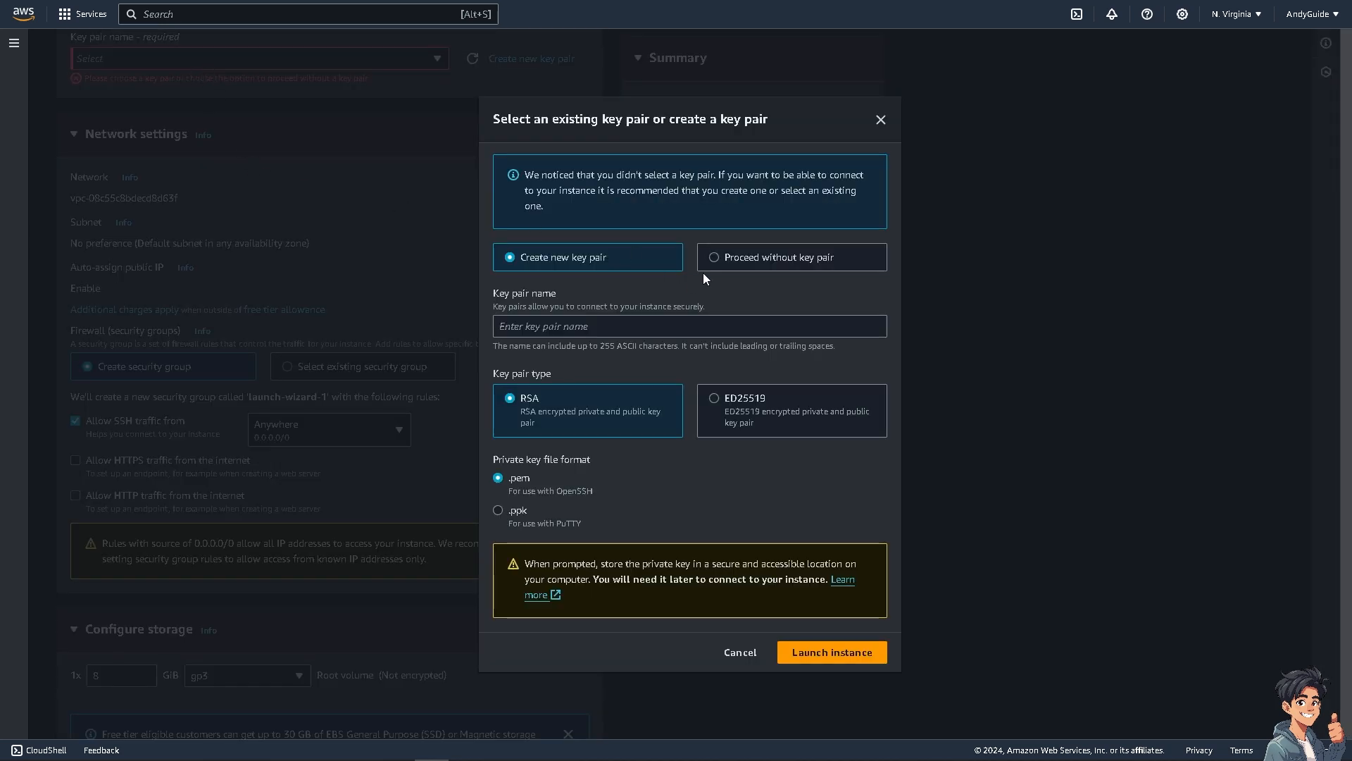
Step: Create a new RSA key pair named "Andy Guide" in .pem format and launch the instance with it
{"action": "left_click", "coordinate": [810, 652]}
{"action": "left_click", "coordinate": [603, 317]}
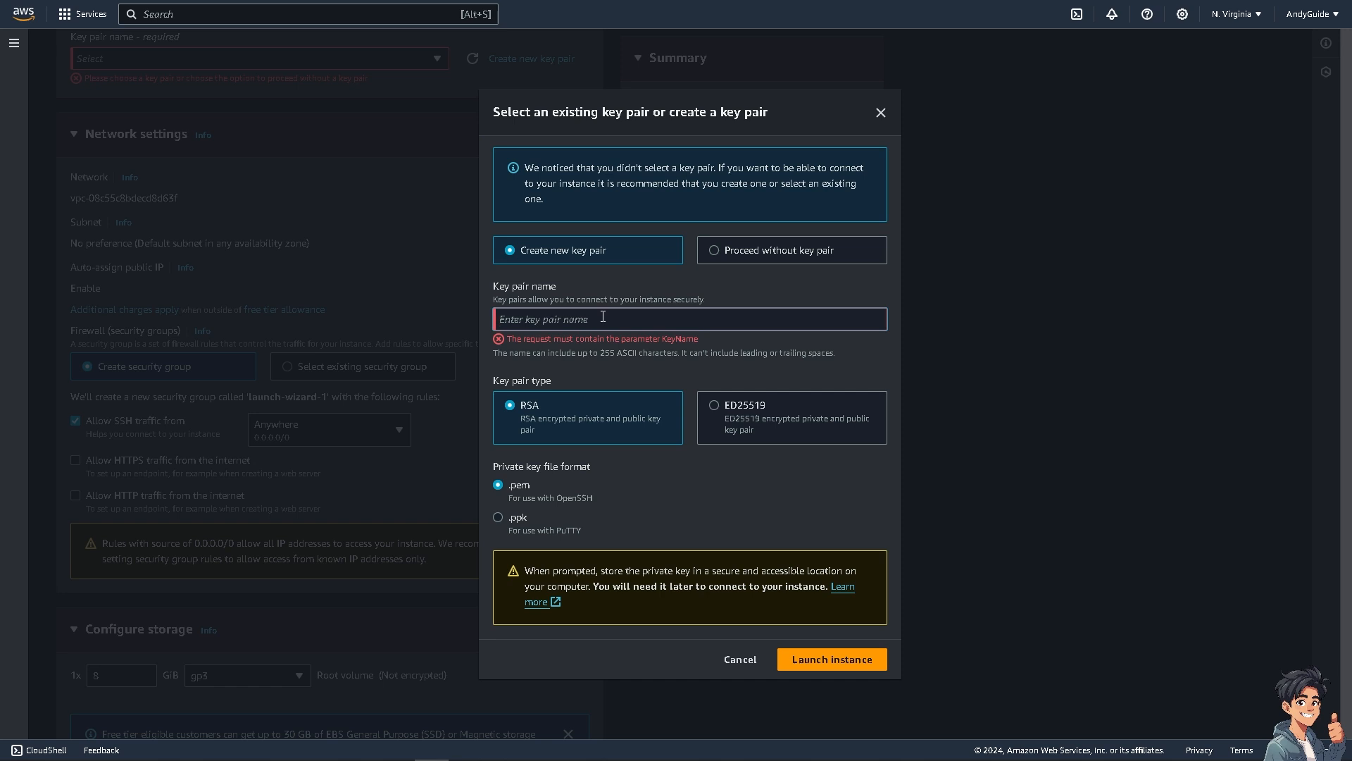
{"action": "type", "text": "Any Guide"}
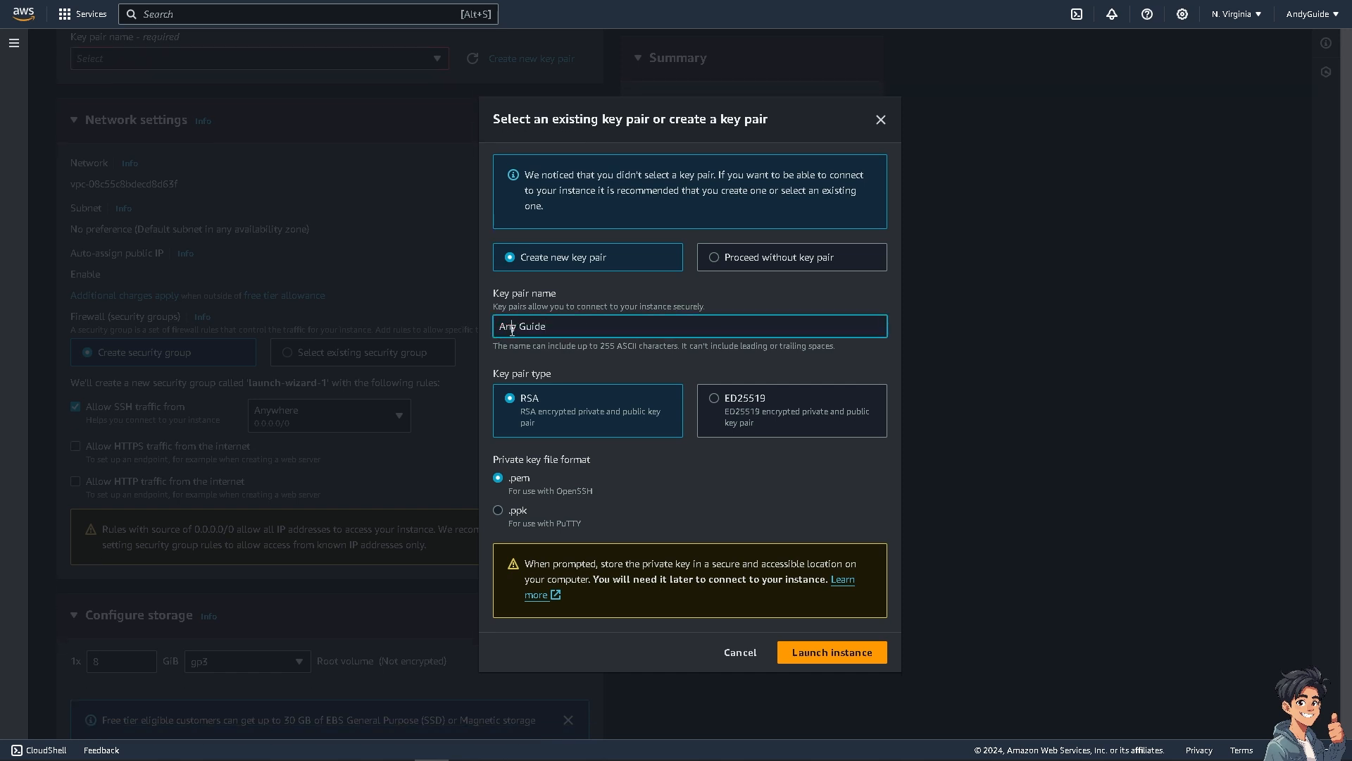
{"action": "type", "text": "d"}
{"action": "left_click", "coordinate": [825, 575]}
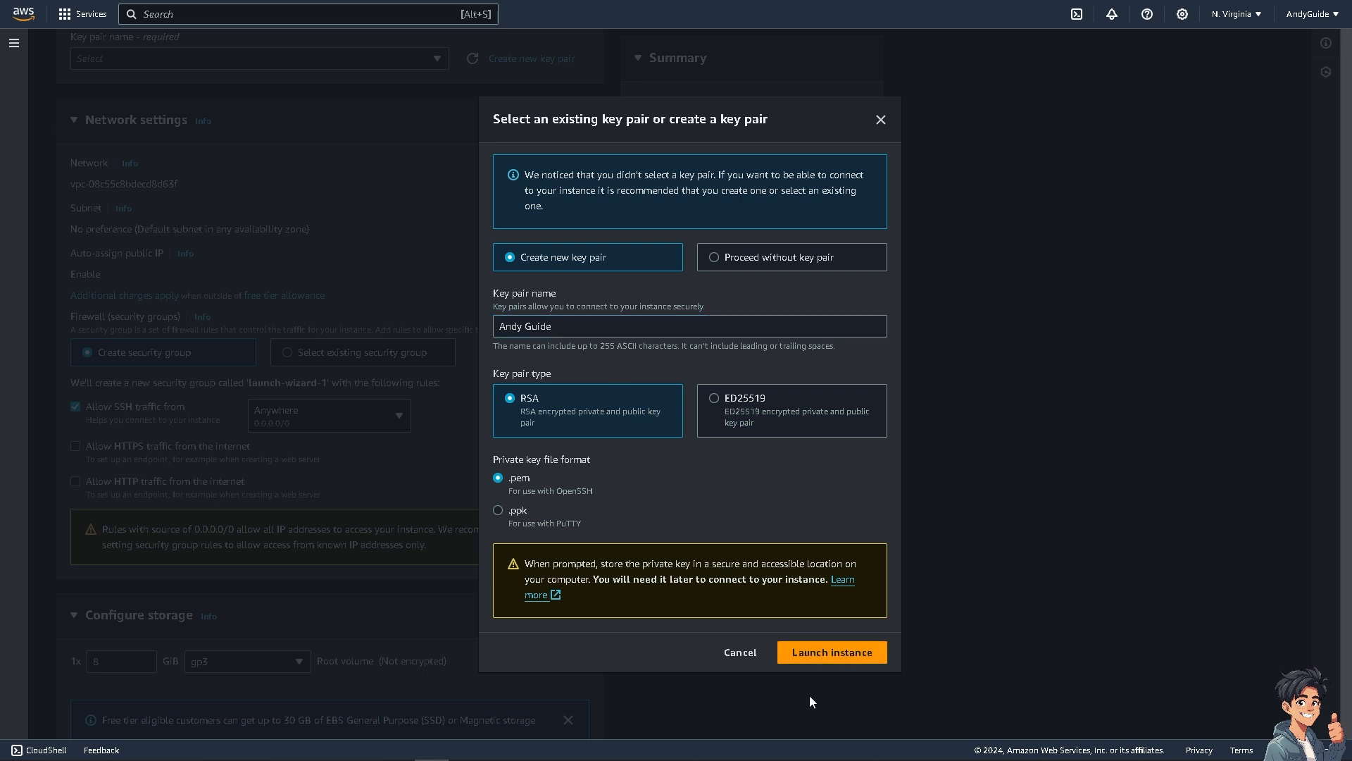
{"action": "left_click", "coordinate": [848, 659]}
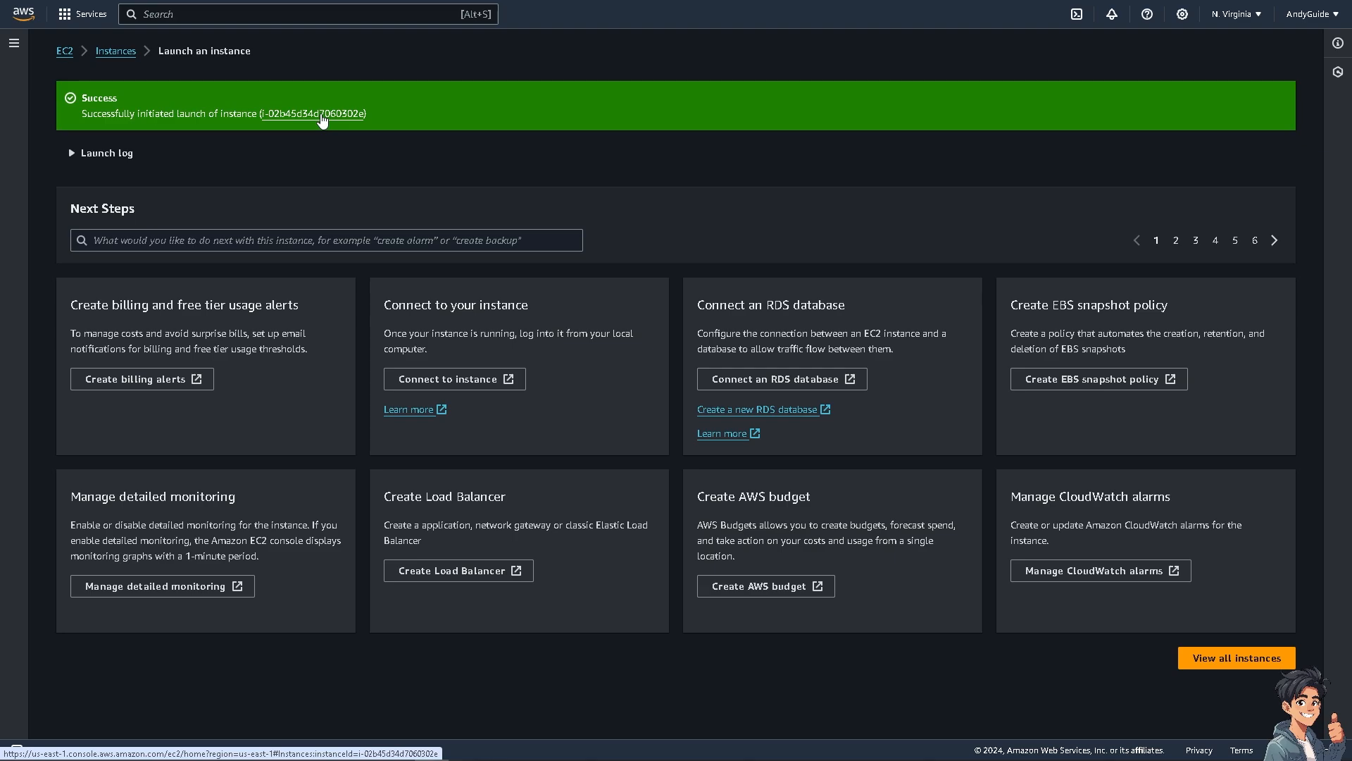
Step: Open the newly launched instance in the instances list and sort the list by name
{"action": "left_click", "coordinate": [321, 116]}
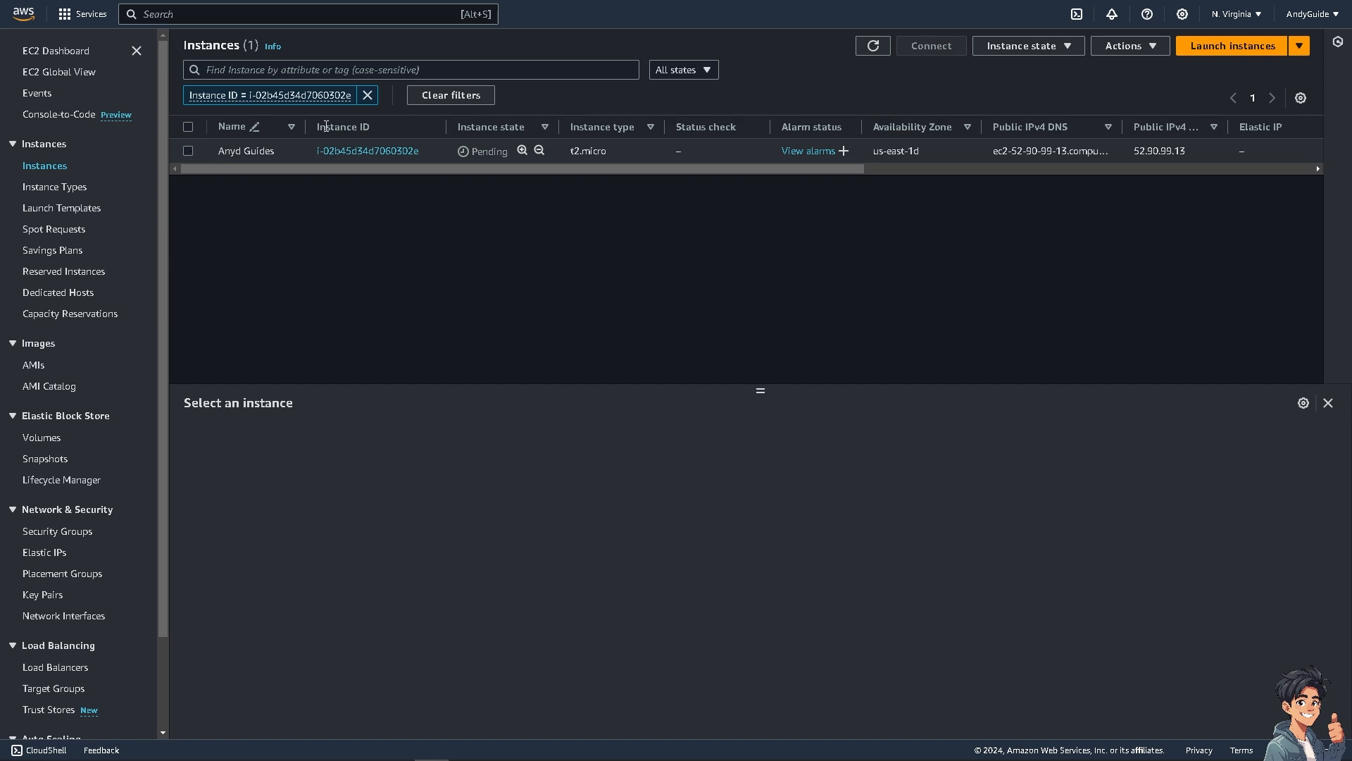
{"action": "left_click", "coordinate": [652, 129]}
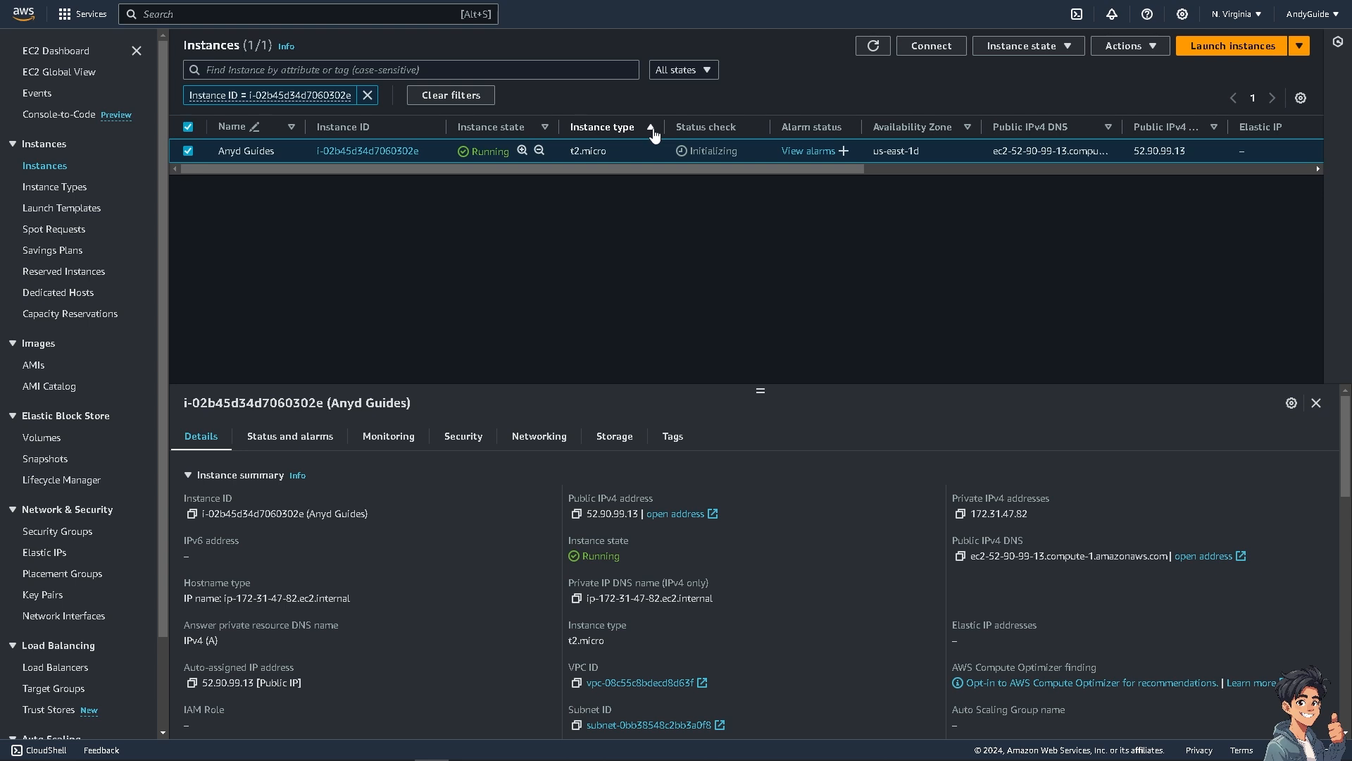
{"action": "left_click", "coordinate": [653, 131]}
{"action": "left_click", "coordinate": [292, 131]}
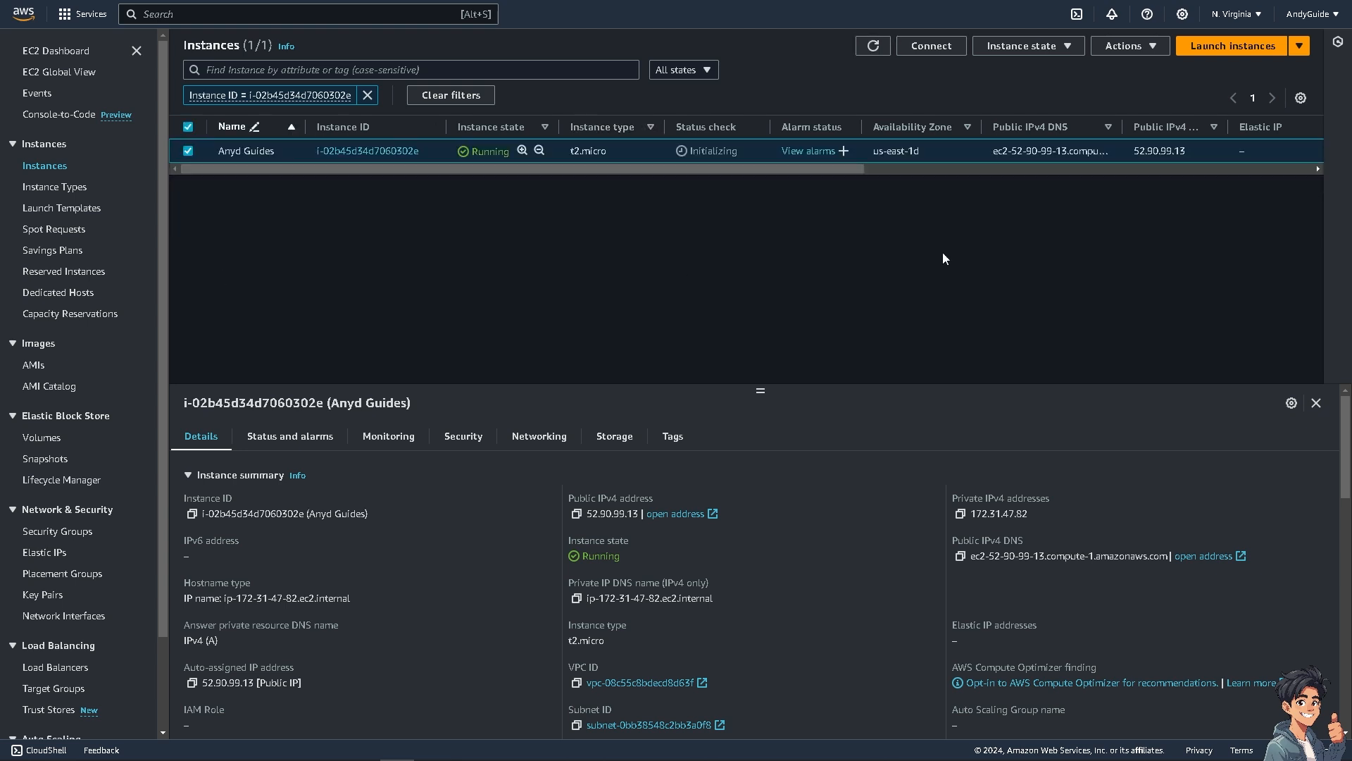
Step: Check the instance settings actions of the running instance for the option to change its instance type
{"action": "left_click", "coordinate": [1148, 46]}
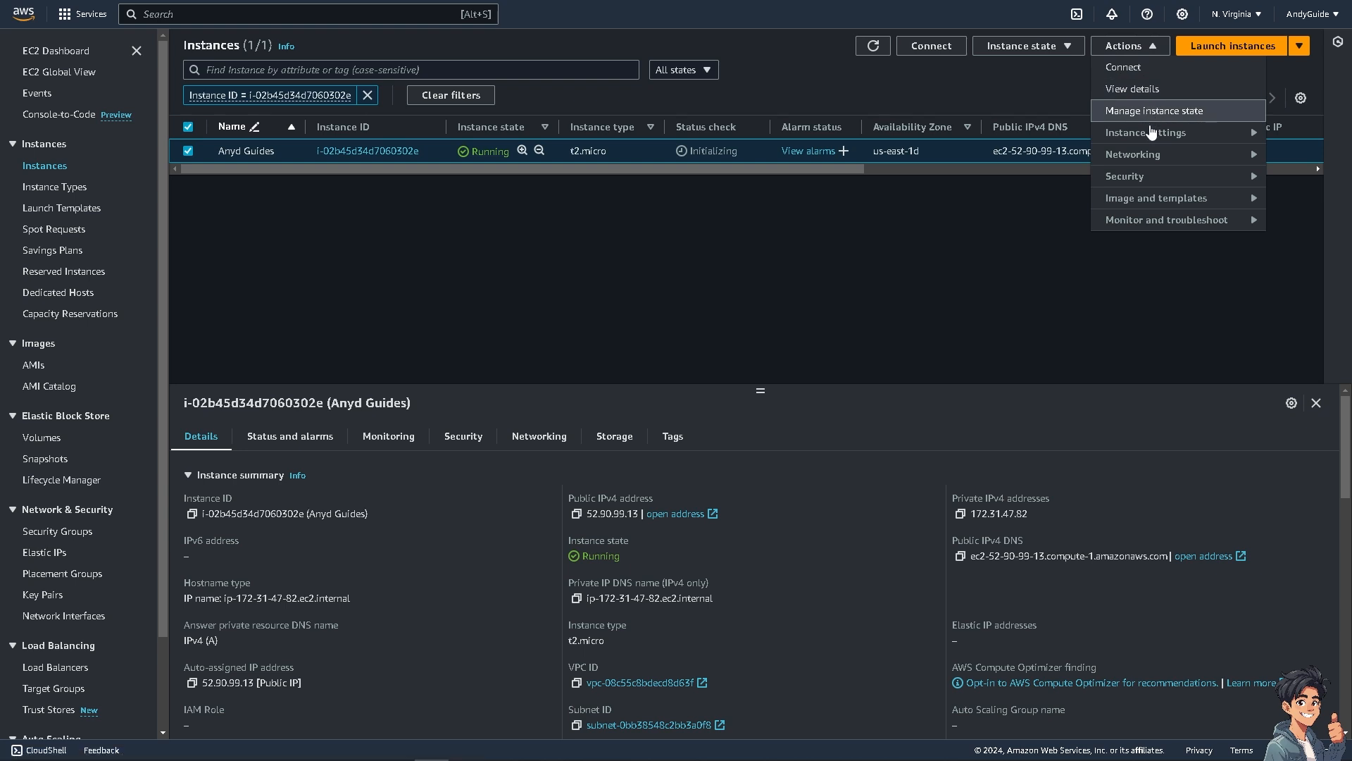
{"action": "left_click", "coordinate": [1160, 135]}
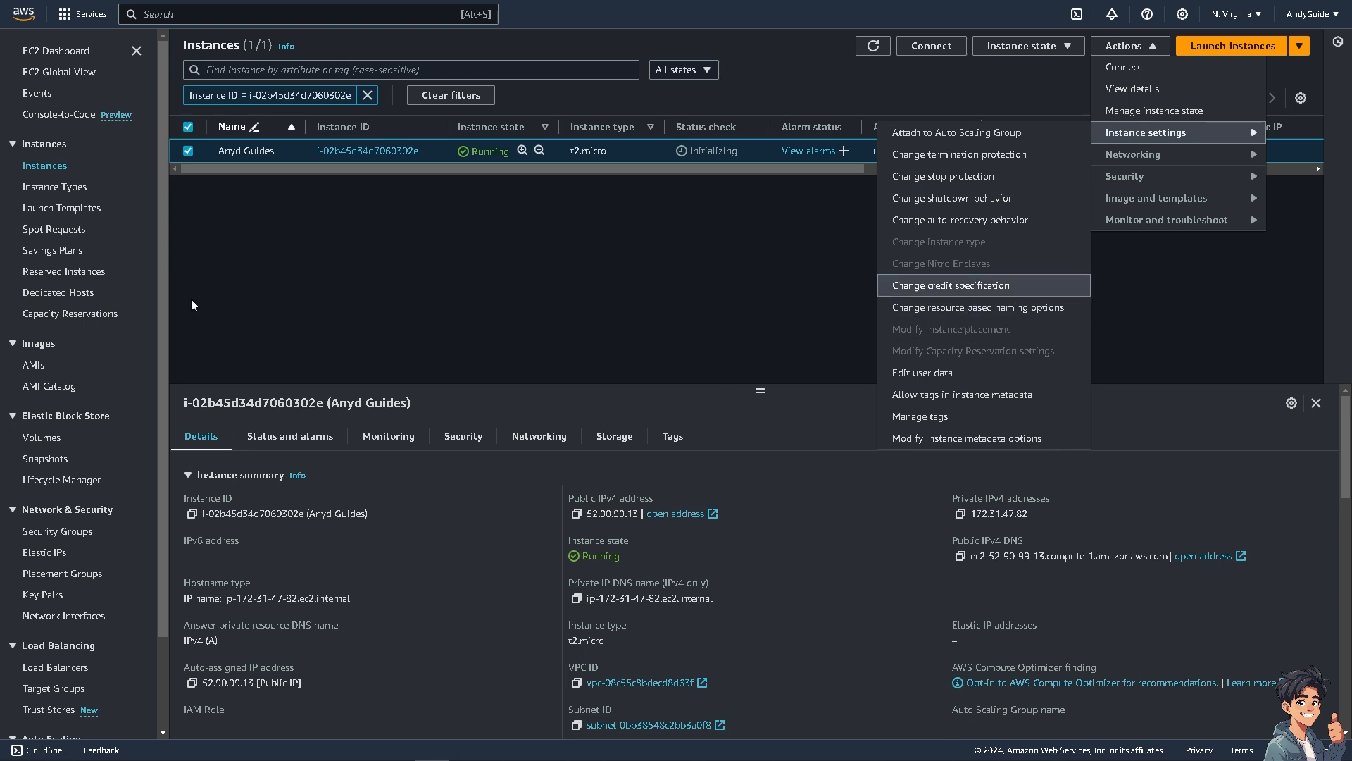
{"action": "left_click", "coordinate": [1115, 50]}
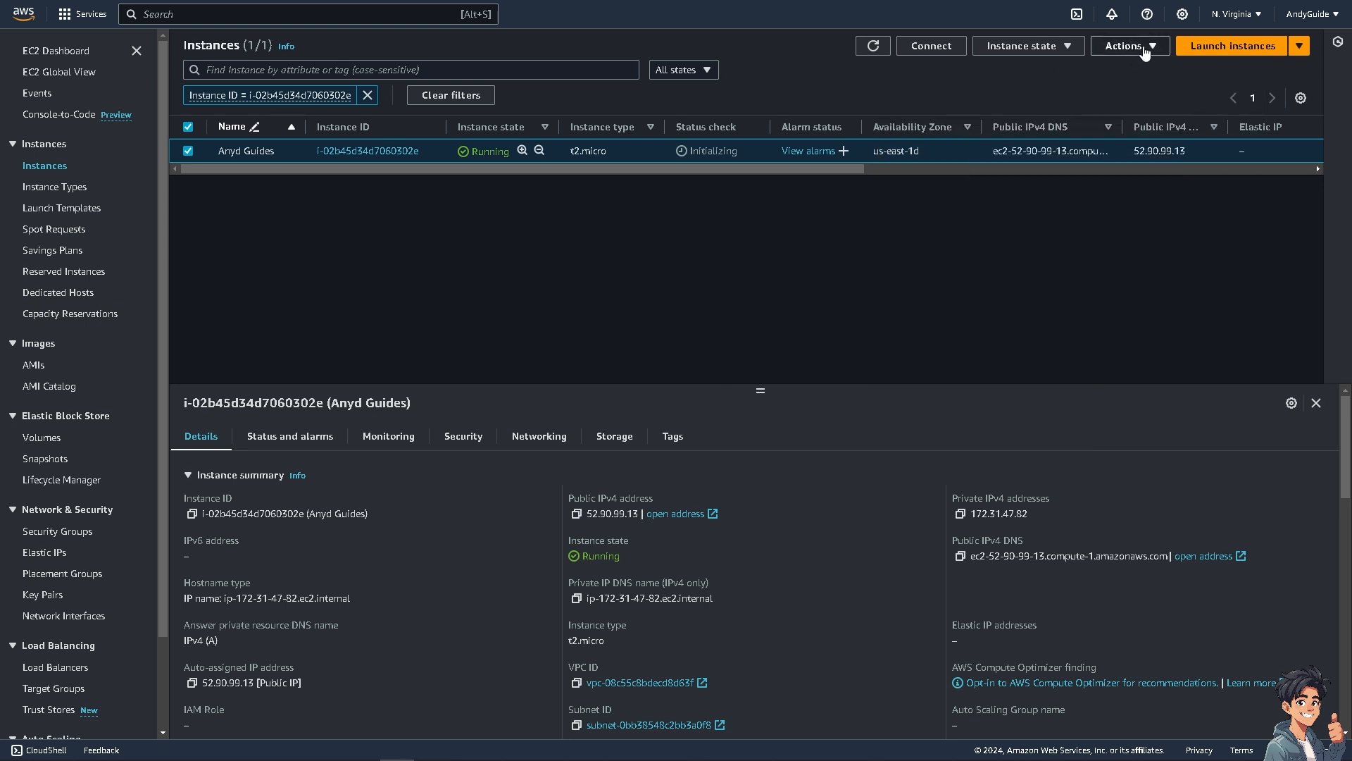
{"action": "left_click", "coordinate": [1144, 52]}
{"action": "left_click", "coordinate": [1144, 137]}
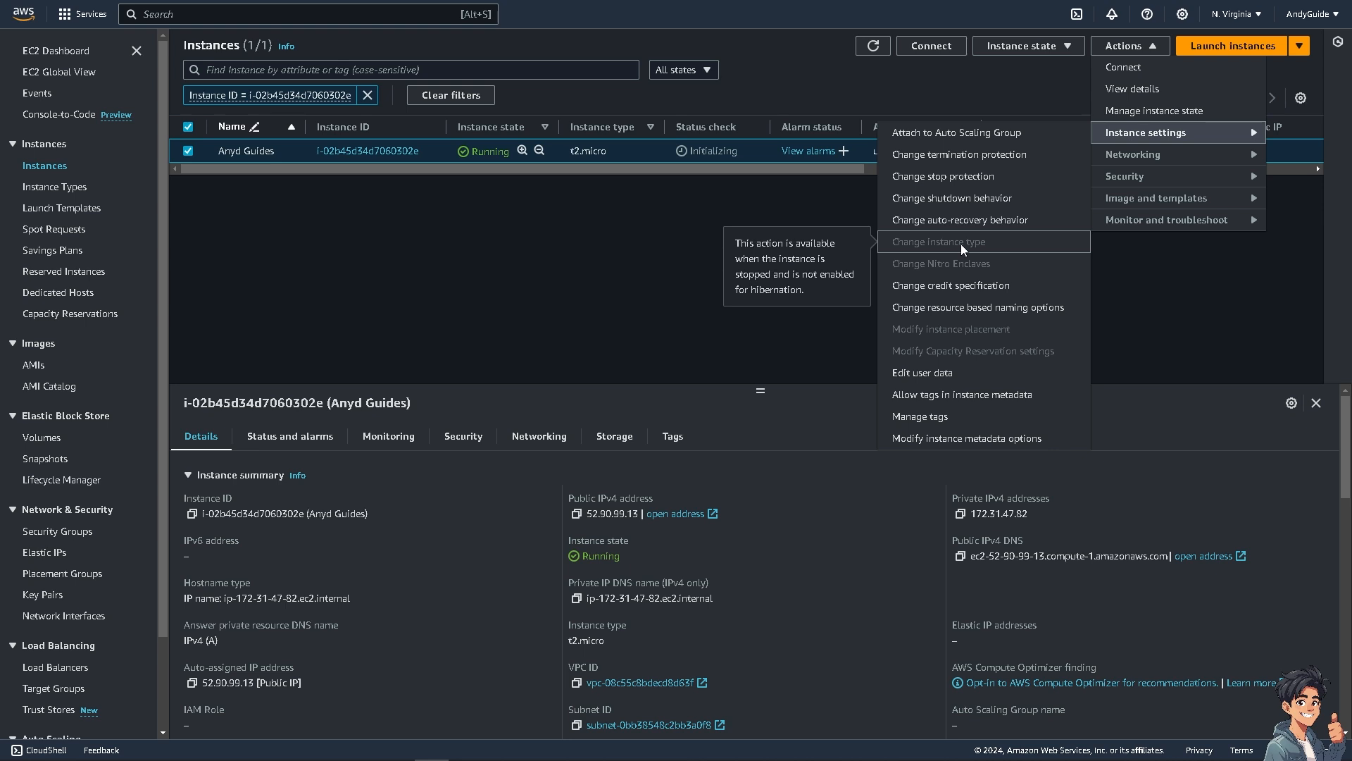
{"action": "left_click", "coordinate": [655, 217]}
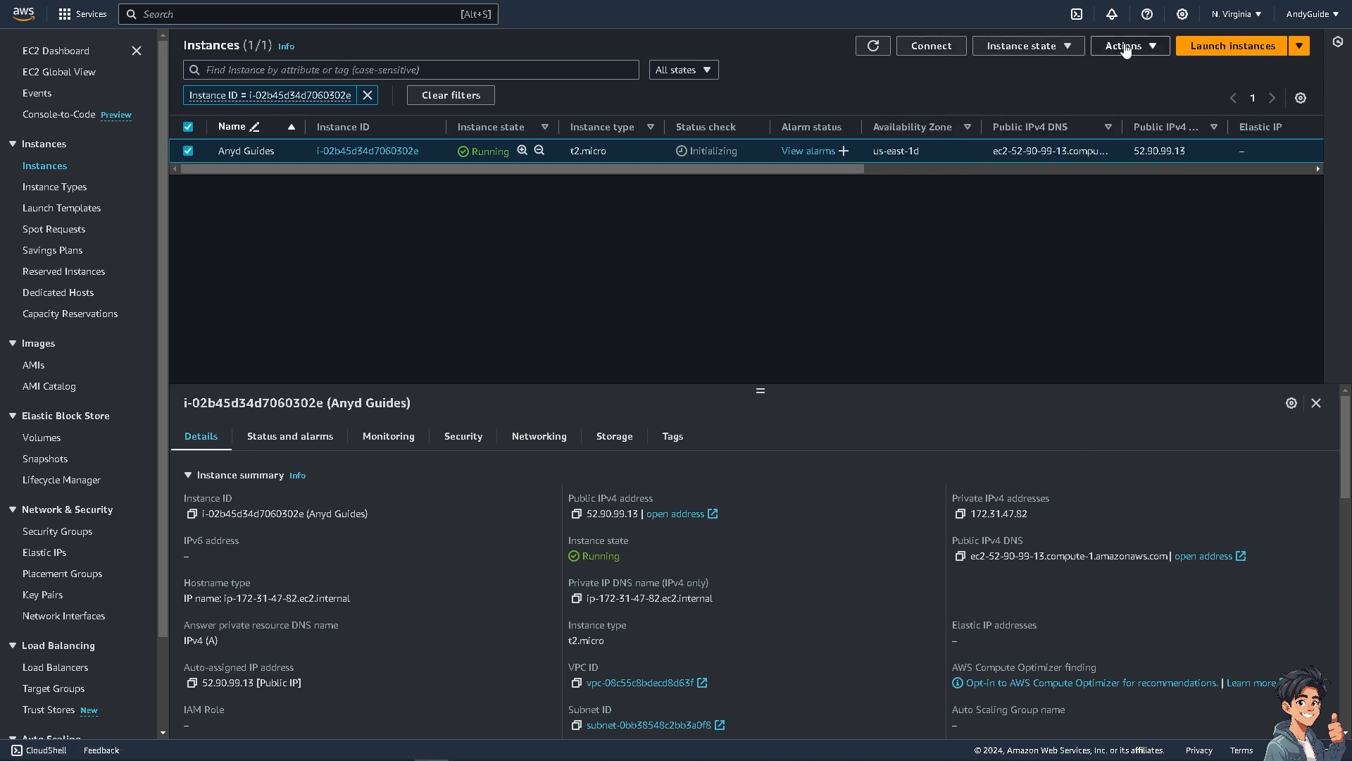
Step: Stop the "Anyd Guides" instance, reading the billing warning before confirming
{"action": "left_click", "coordinate": [1056, 48]}
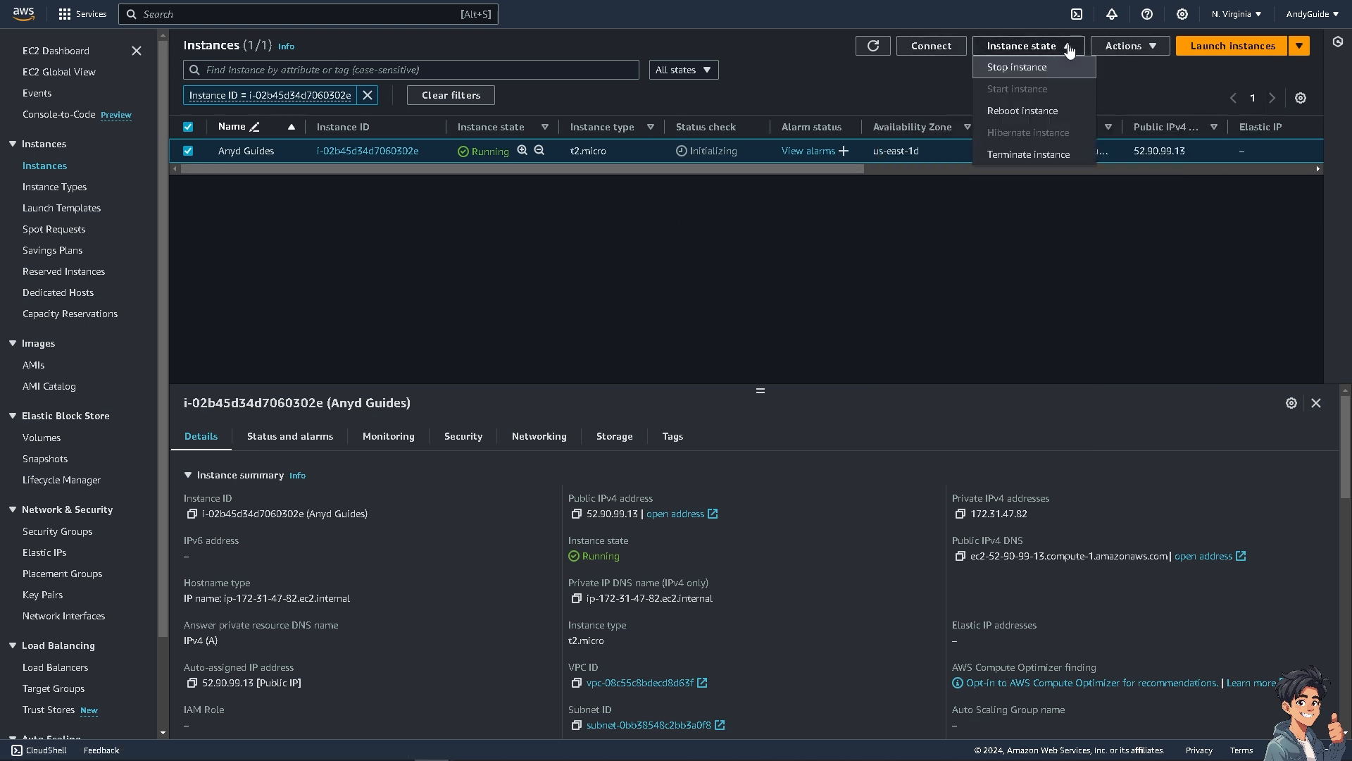
{"action": "left_click", "coordinate": [1042, 78]}
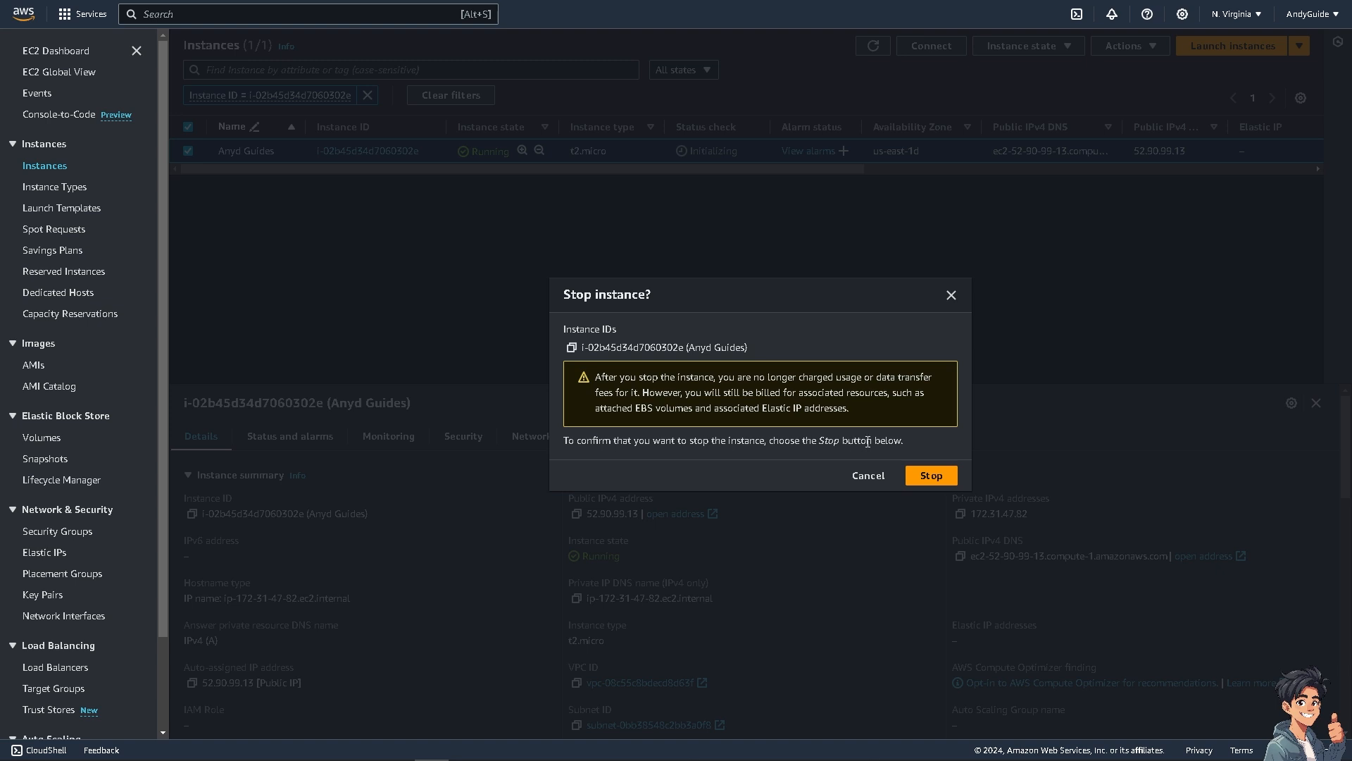
{"action": "left_click_drag", "start_coordinate": [855, 407], "coordinate": [597, 378]}
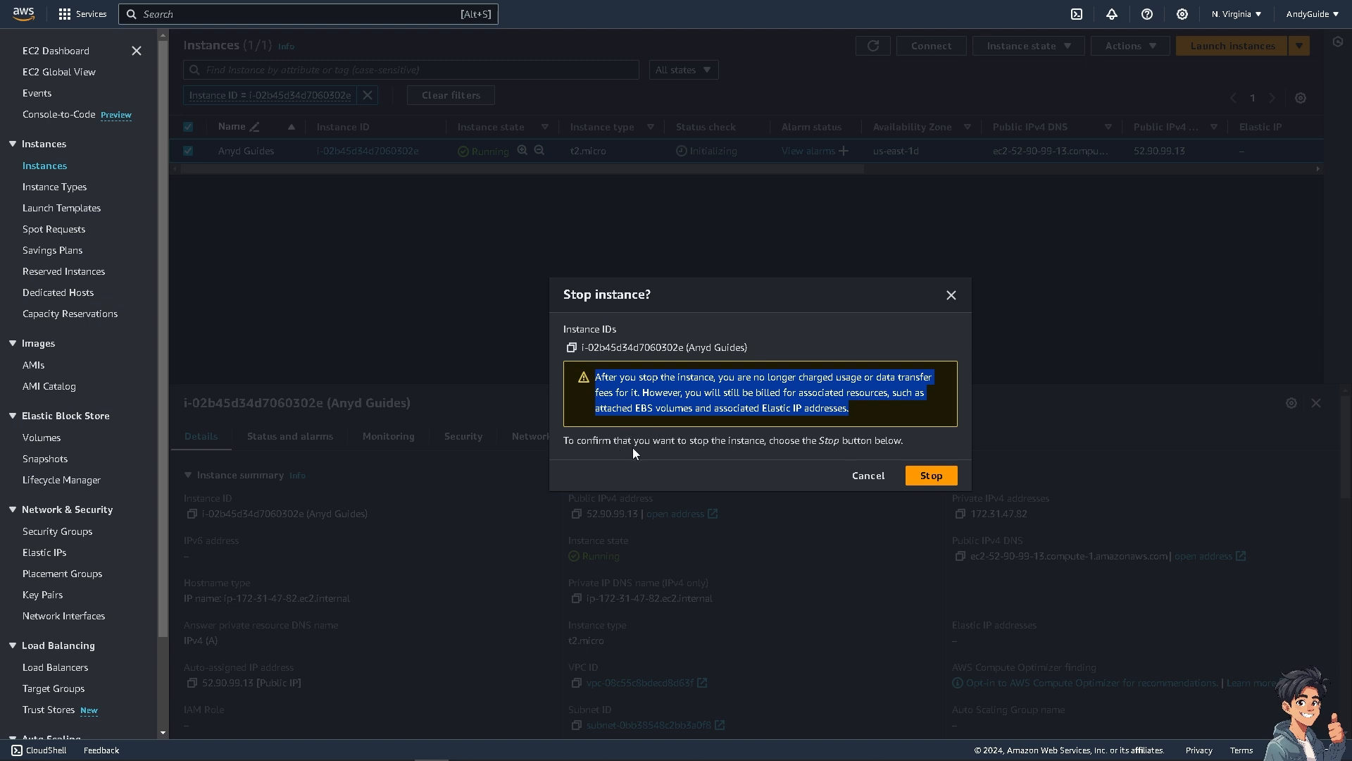
{"action": "left_click", "coordinate": [948, 477]}
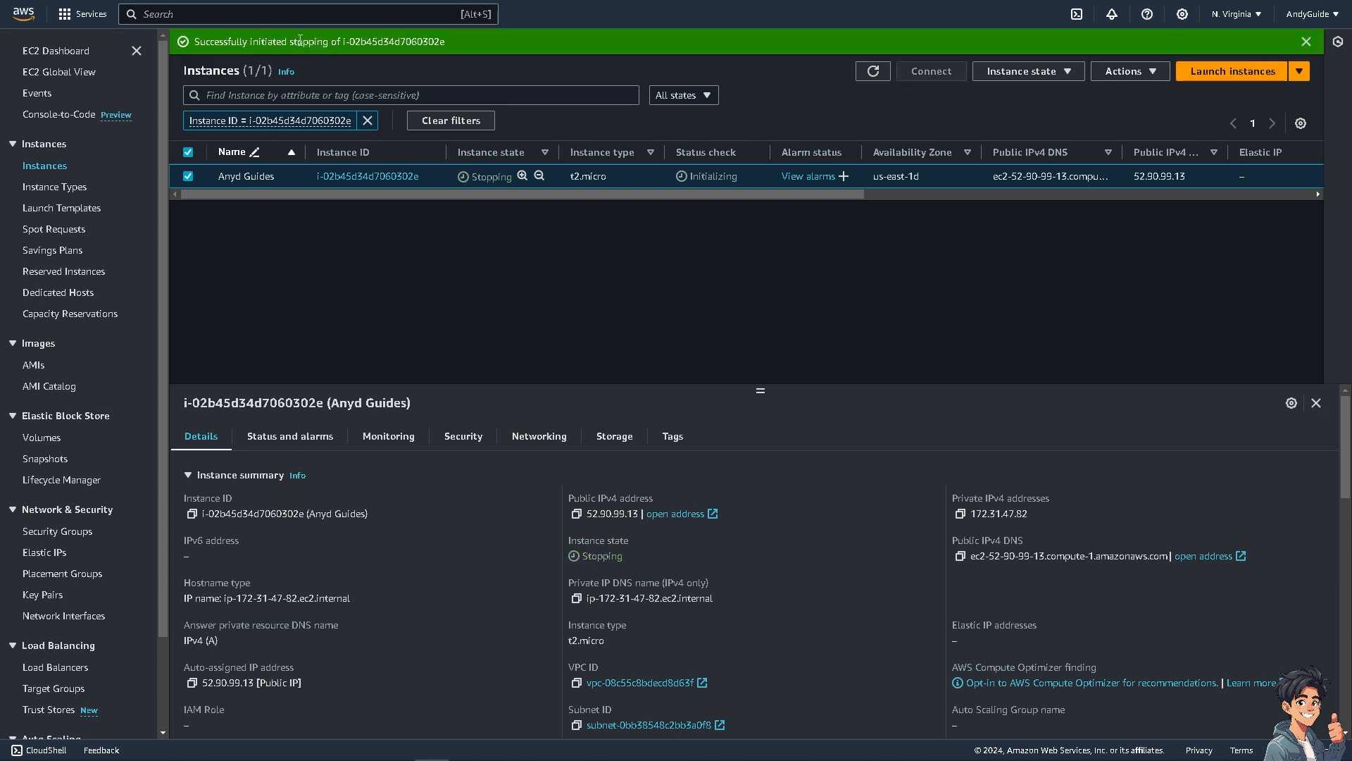
Step: Review the stop notification and recheck which instance settings actions are available while the instance is stopping
{"action": "left_click_drag", "start_coordinate": [481, 41], "coordinate": [353, 41]}
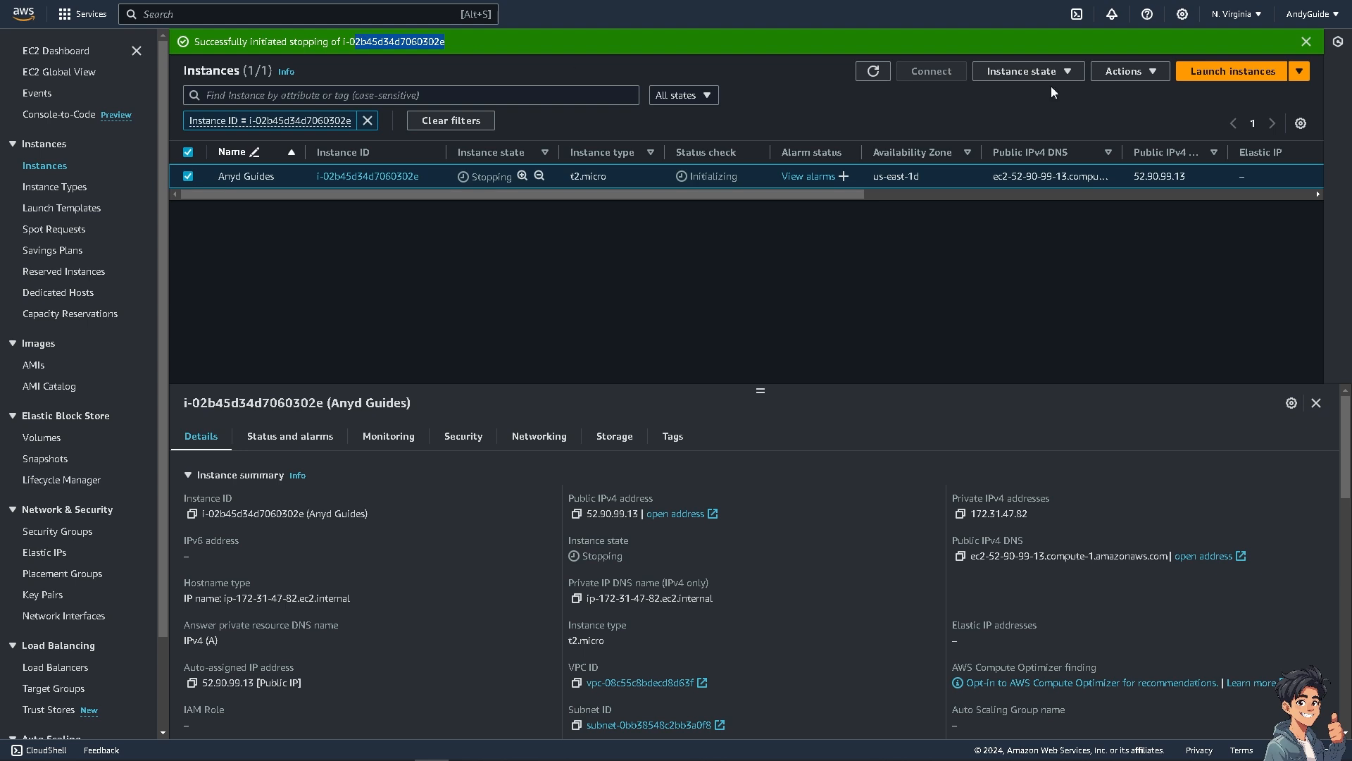
{"action": "left_click", "coordinate": [1155, 71]}
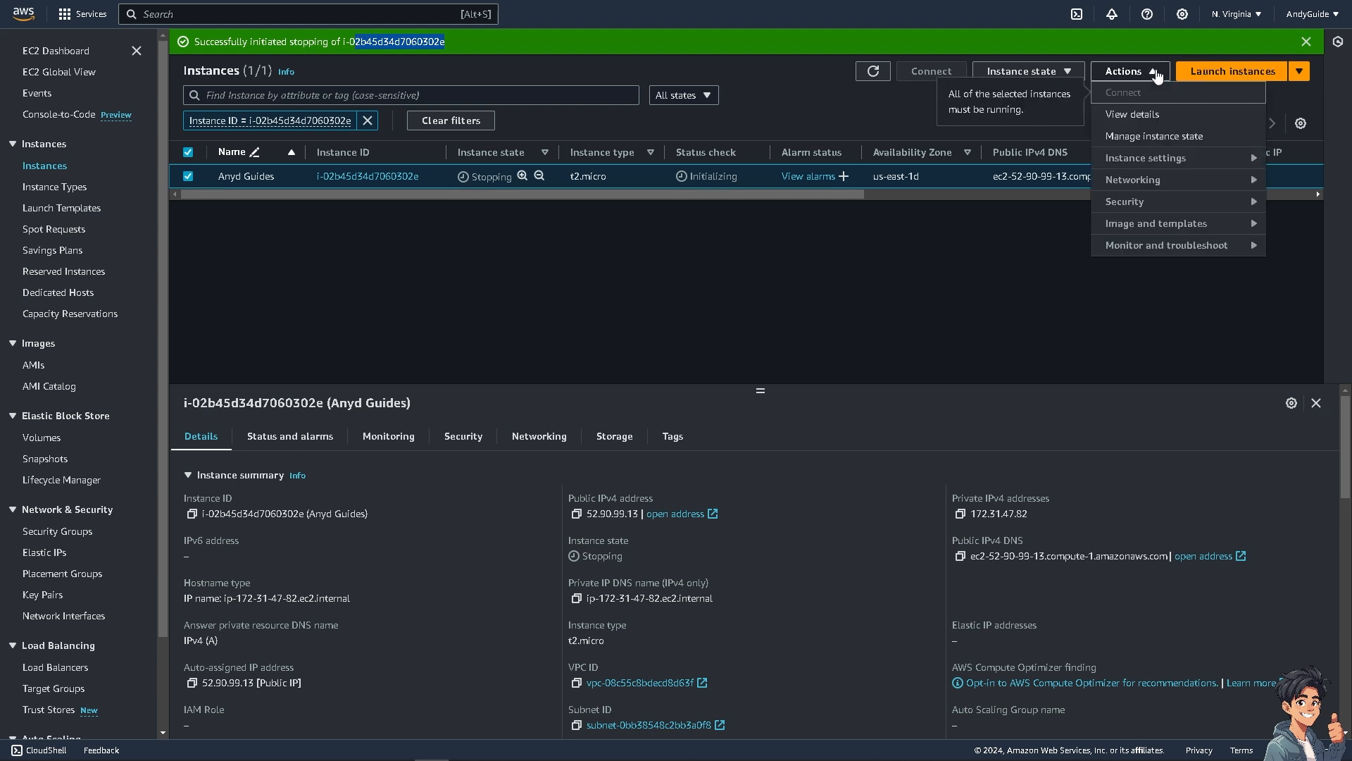
{"action": "left_click", "coordinate": [1165, 163]}
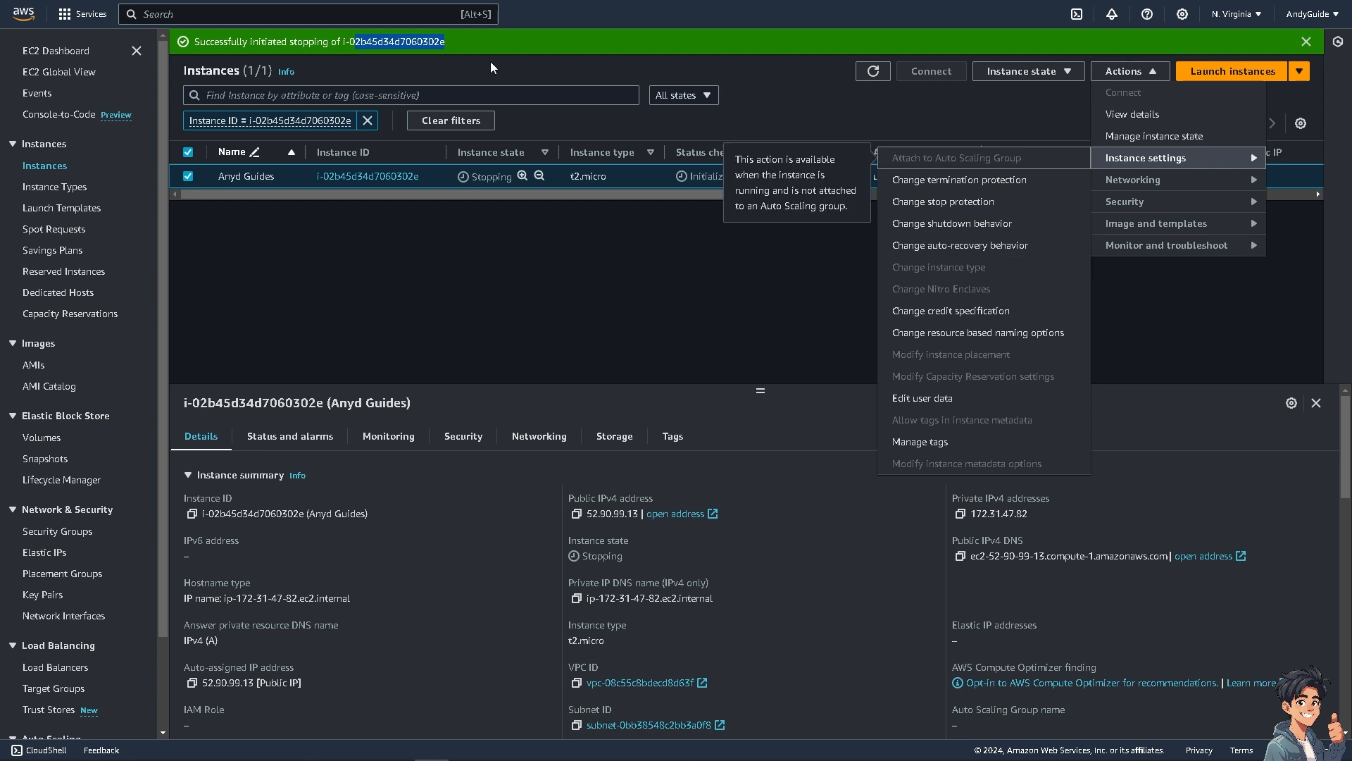
{"action": "left_click", "coordinate": [631, 294]}
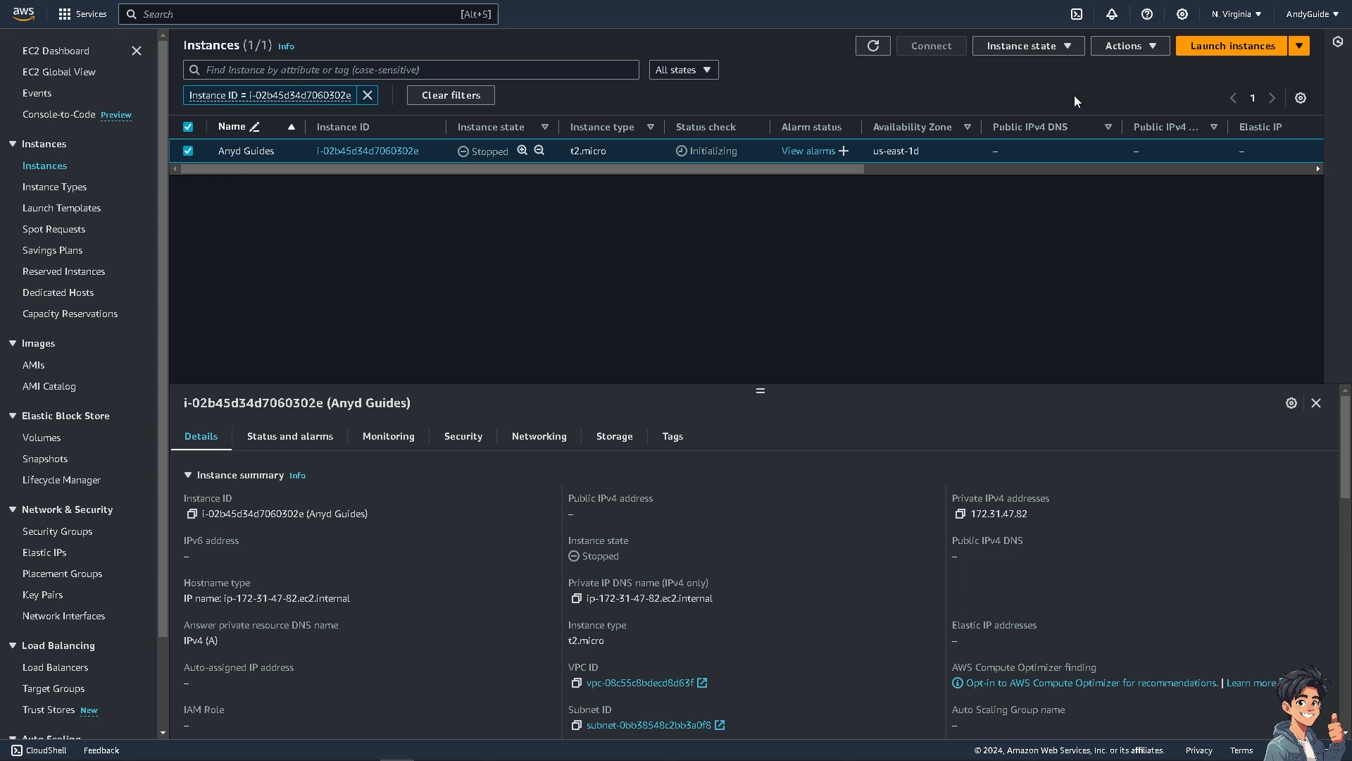
Step: Open the Change instance type settings for the stopped "Anyd Guides" instance
{"action": "left_click", "coordinate": [1157, 48]}
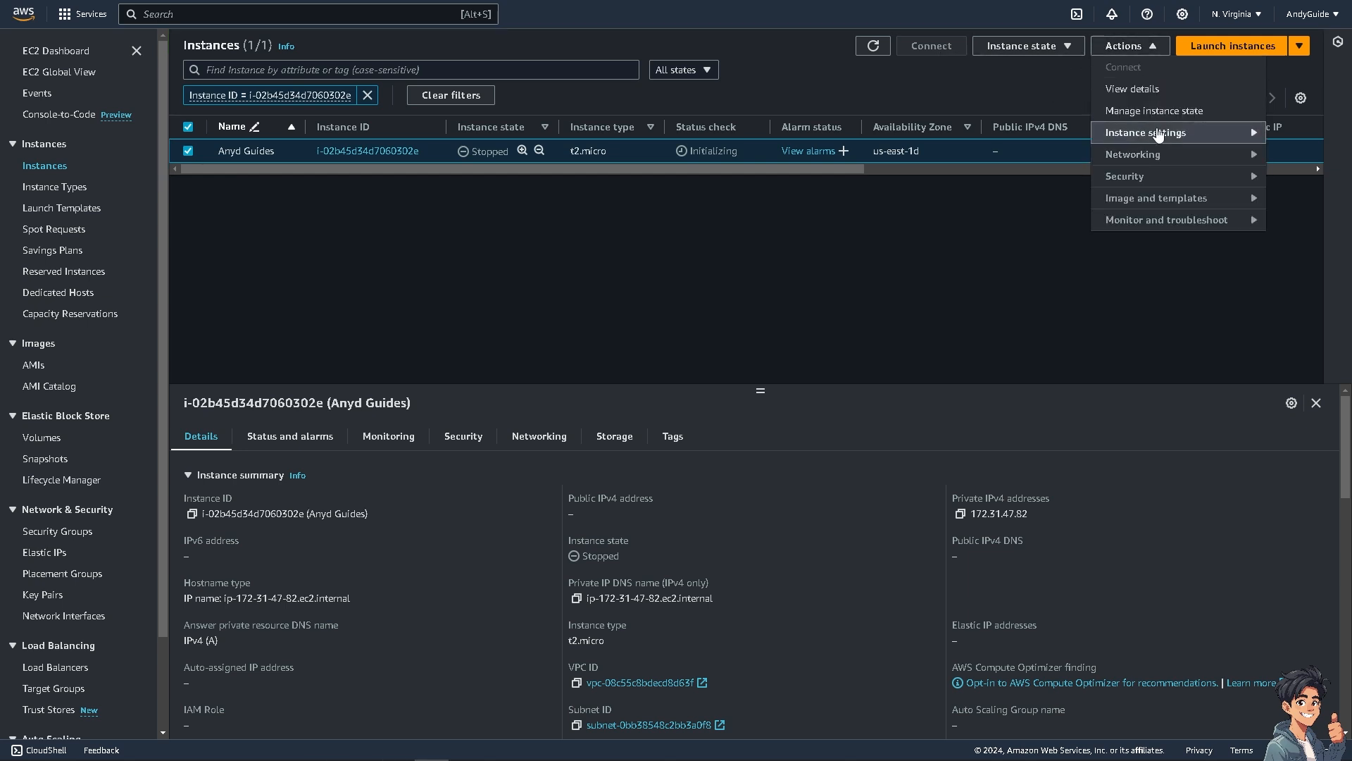
{"action": "mouse_move", "coordinate": [1160, 135]}
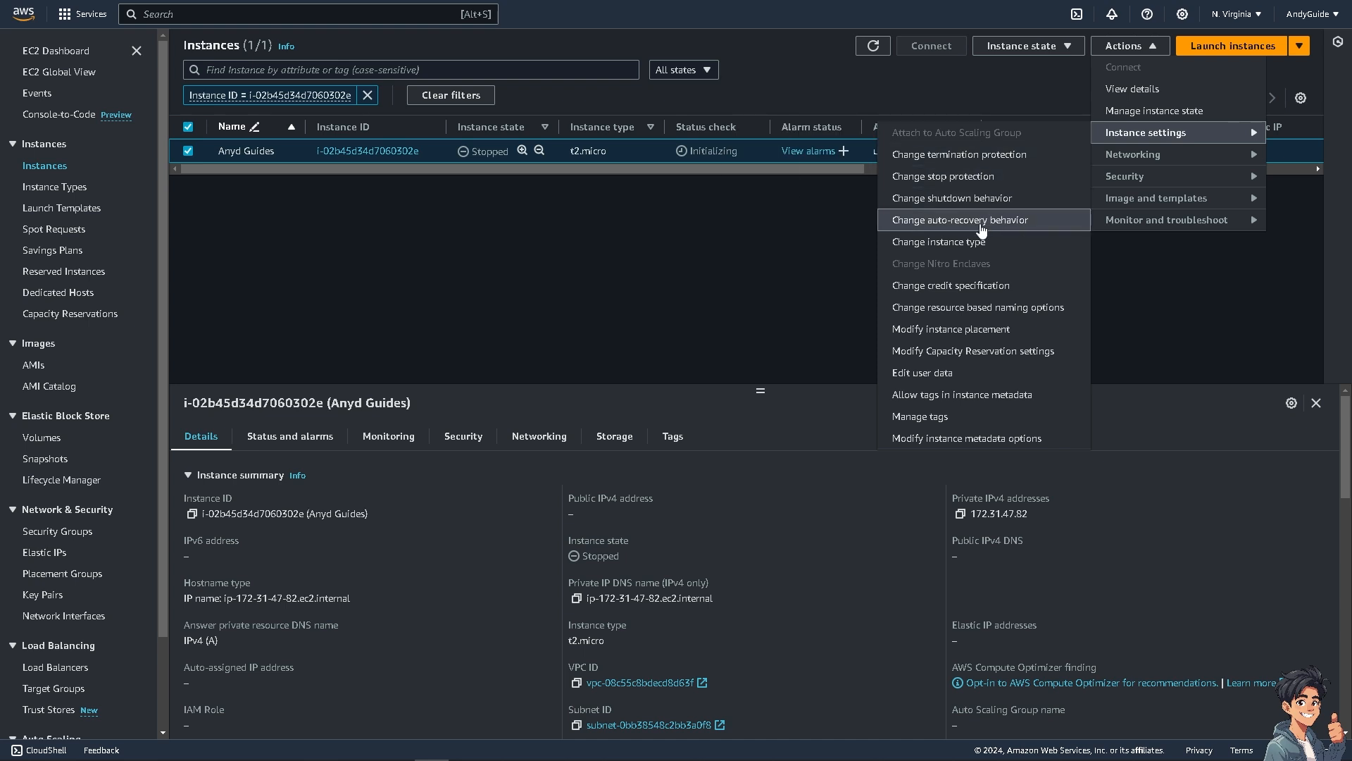
{"action": "left_click", "coordinate": [965, 246]}
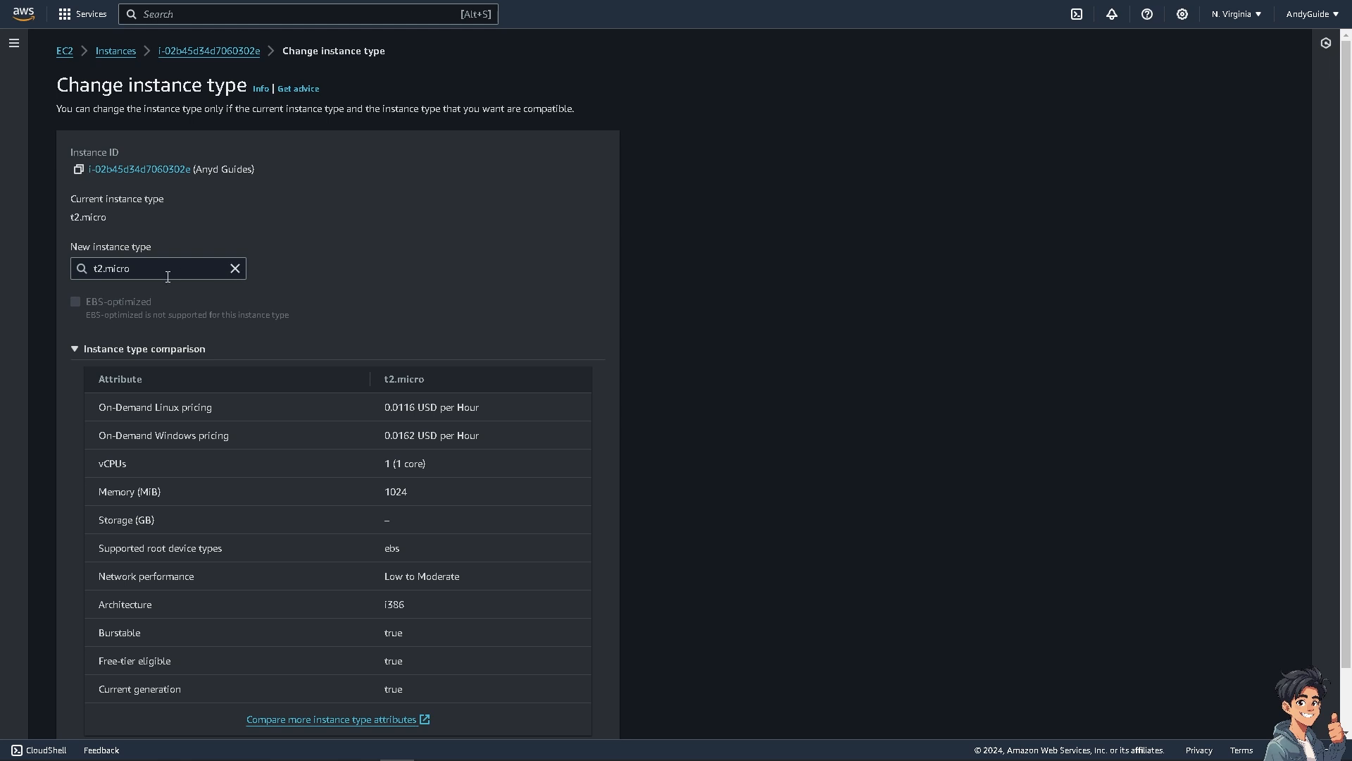
Step: Replace the preset t2.micro with t3a.micro as the new instance type
{"action": "left_click", "coordinate": [236, 271]}
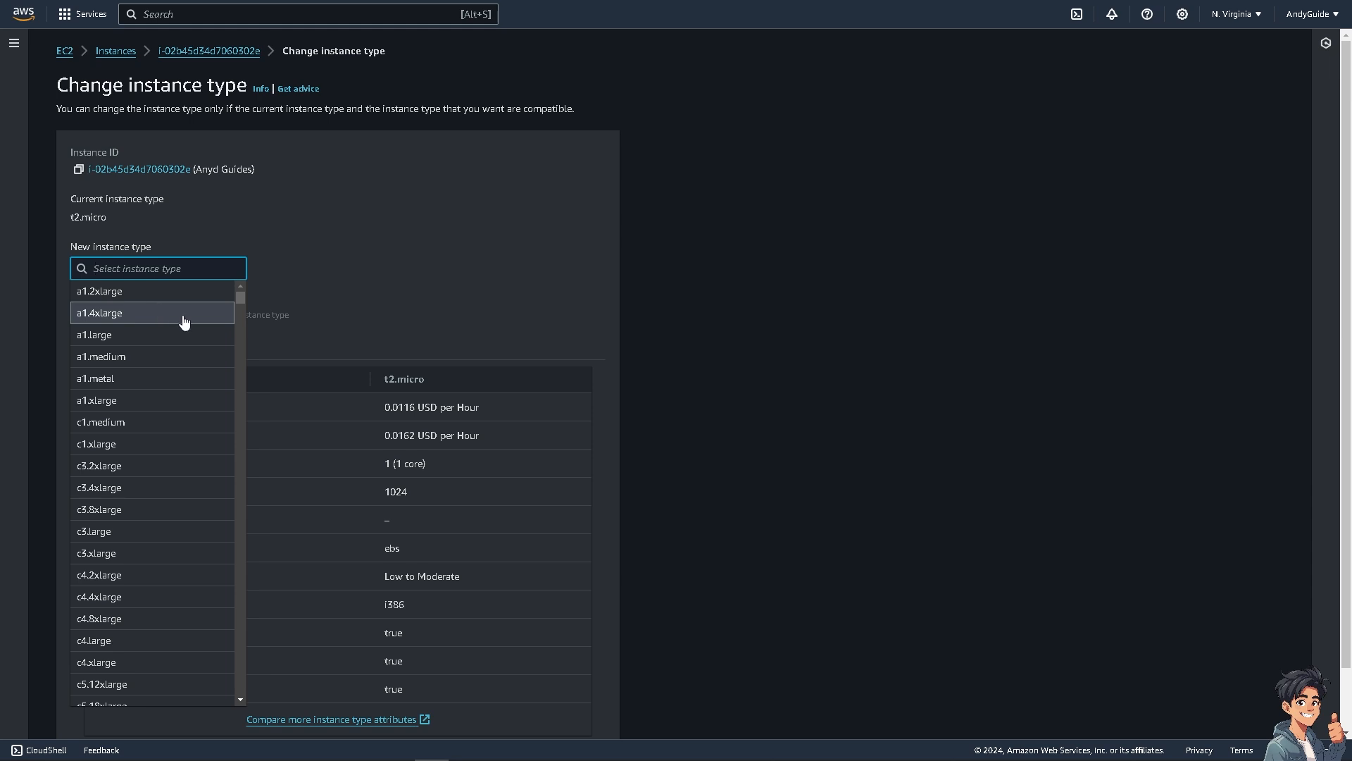
{"action": "scroll", "coordinate": [145, 326], "scroll_direction": "down", "scroll_amount": 3}
{"action": "scroll", "coordinate": [169, 394], "scroll_direction": "down", "scroll_amount": 10}
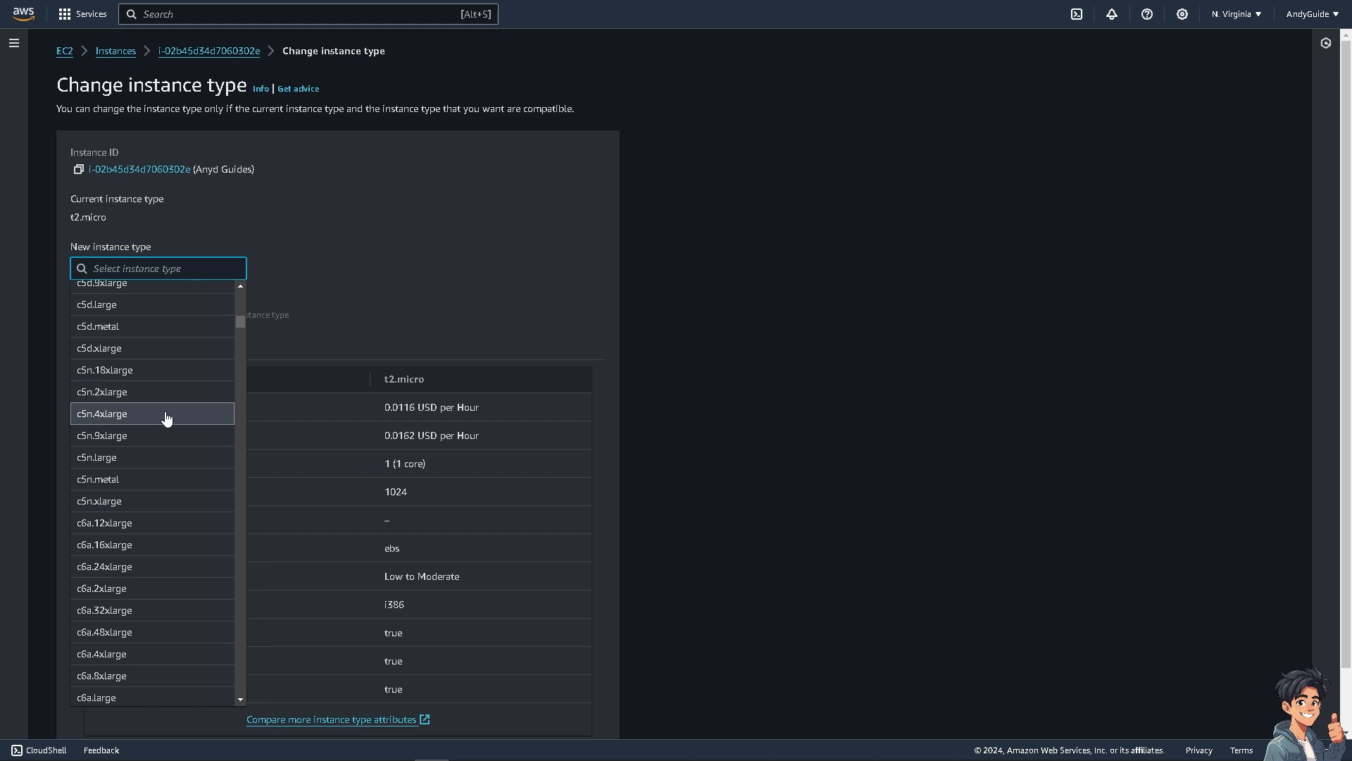
{"action": "scroll", "coordinate": [166, 415], "scroll_direction": "down", "scroll_amount": 3}
{"action": "scroll", "coordinate": [163, 422], "scroll_direction": "down", "scroll_amount": 12}
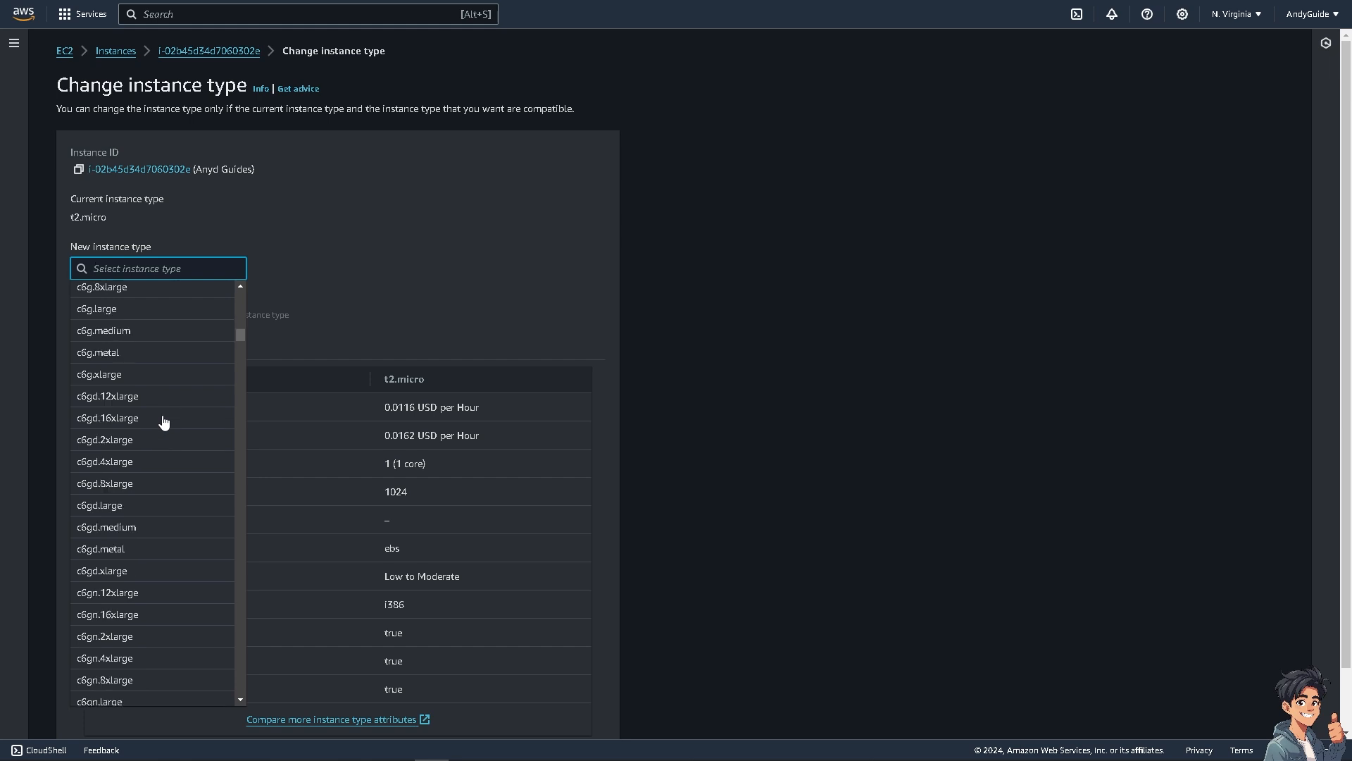
{"action": "scroll", "coordinate": [164, 423], "scroll_direction": "down", "scroll_amount": 8}
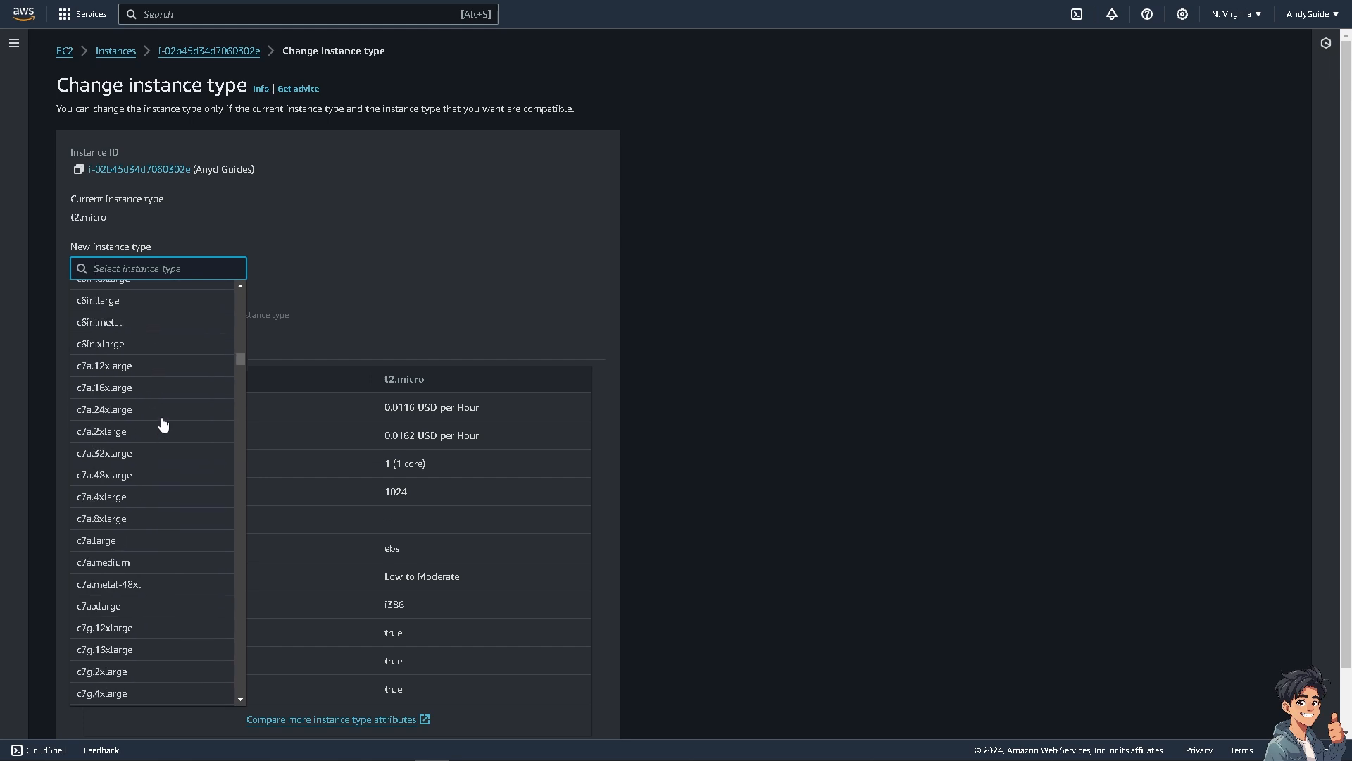
{"action": "scroll", "coordinate": [163, 423], "scroll_direction": "down", "scroll_amount": 8}
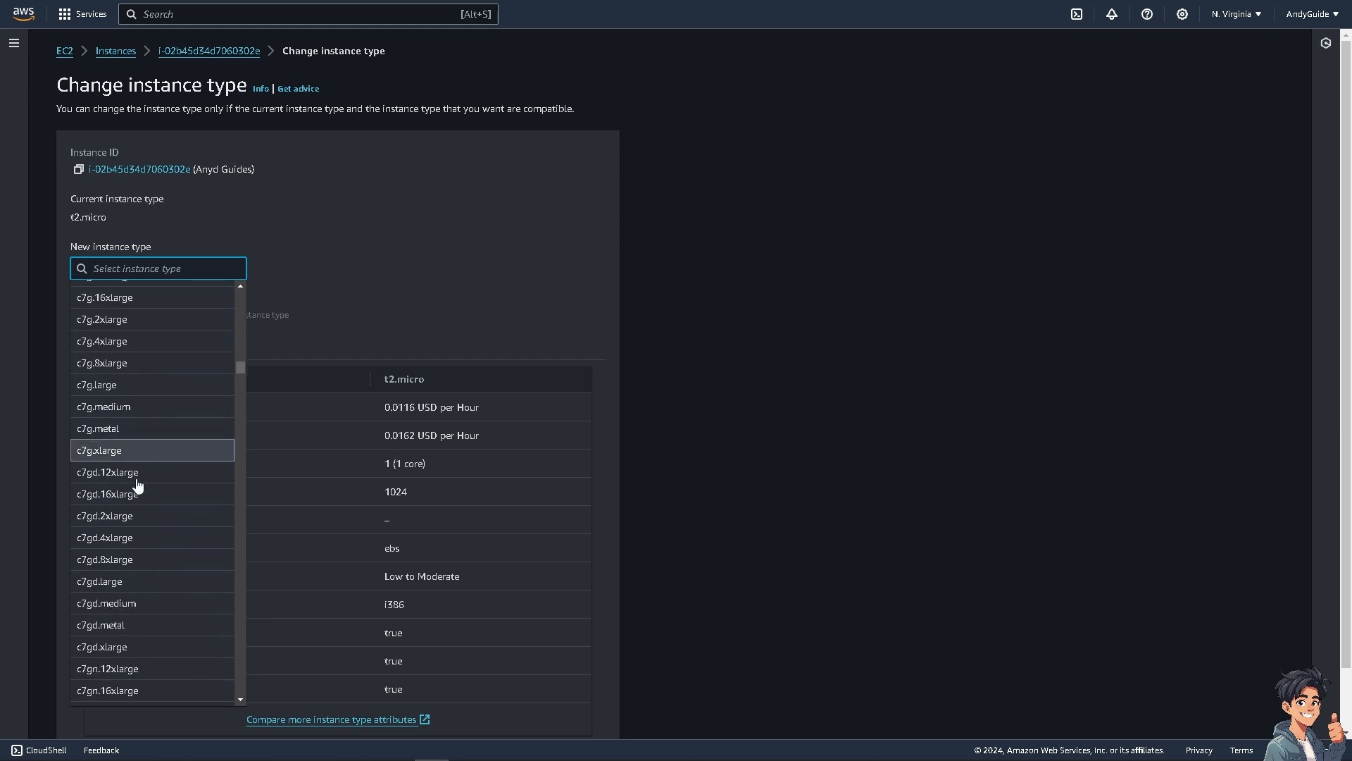
{"action": "scroll", "coordinate": [169, 495], "scroll_direction": "down", "scroll_amount": 10}
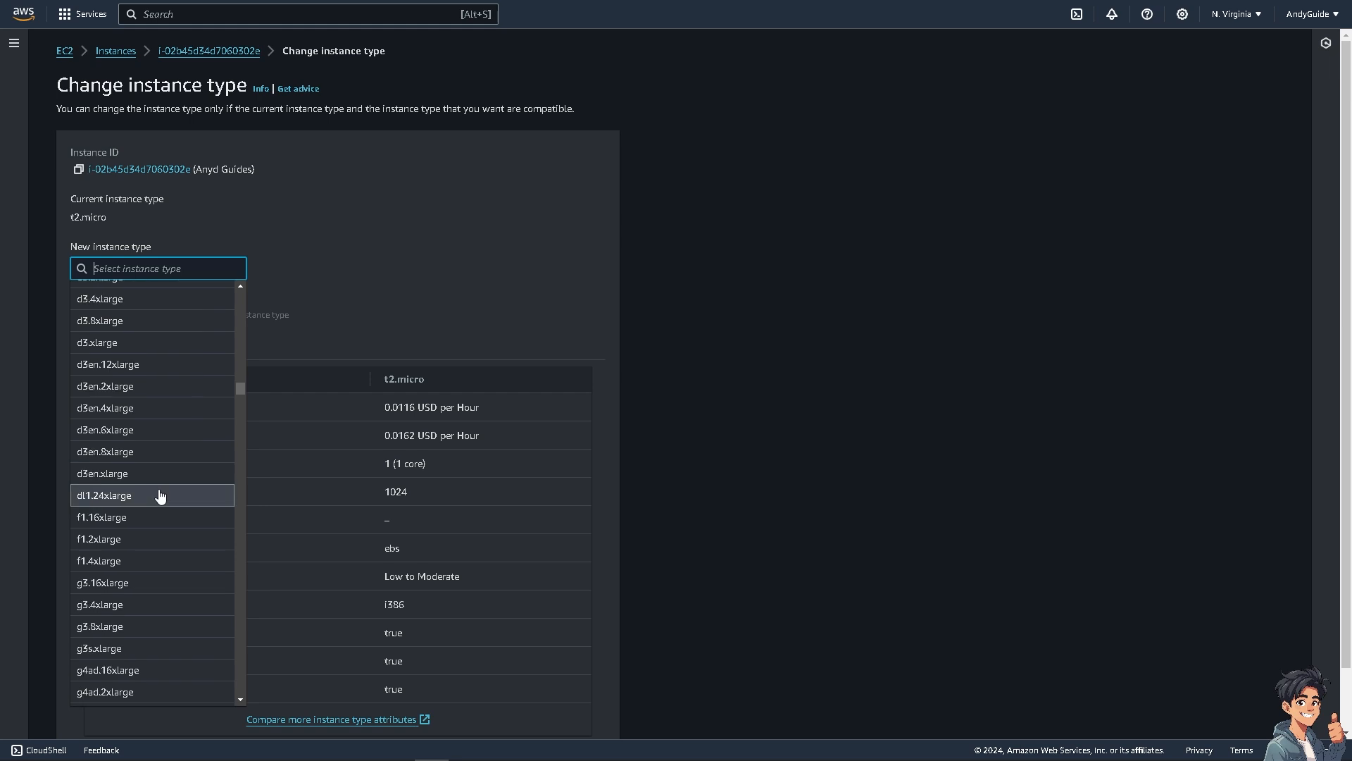
{"action": "scroll", "coordinate": [160, 496], "scroll_direction": "down", "scroll_amount": 3}
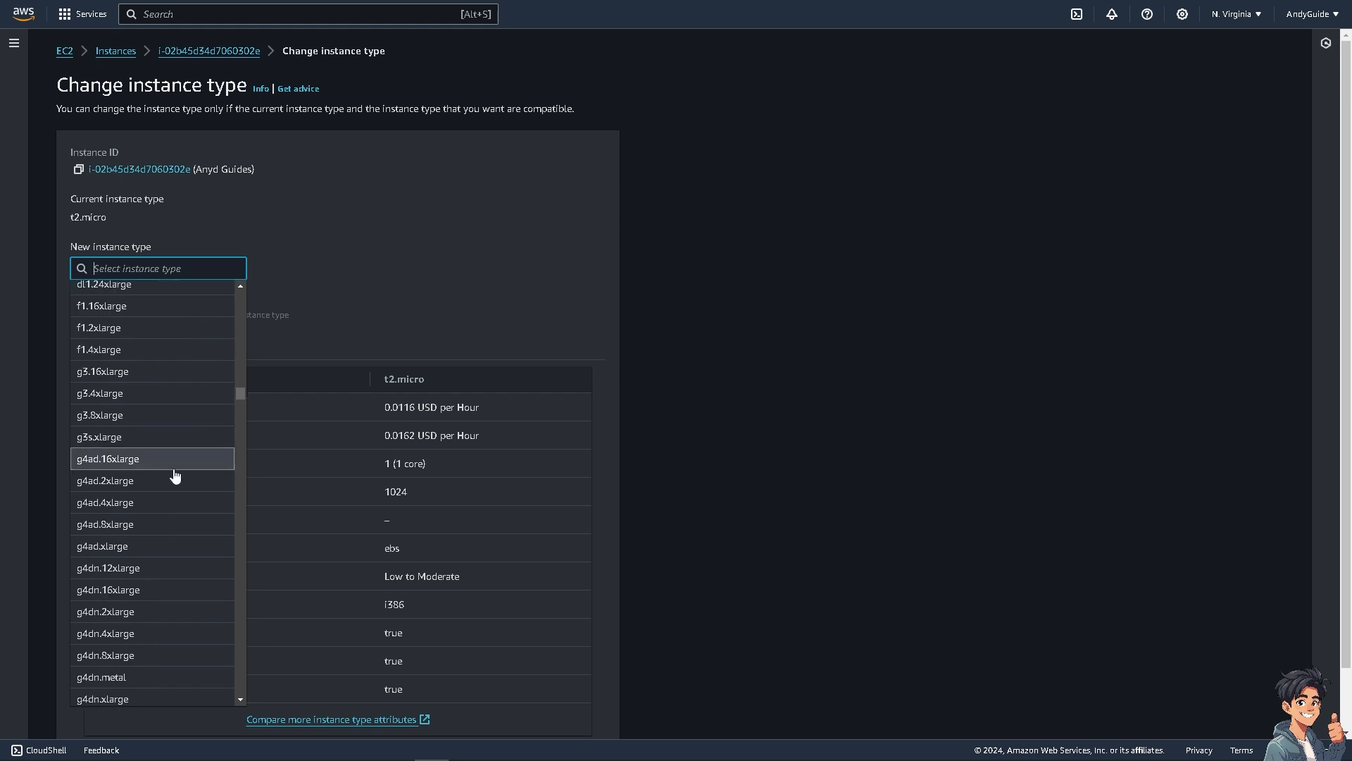
{"action": "scroll", "coordinate": [174, 476], "scroll_direction": "down", "scroll_amount": 4}
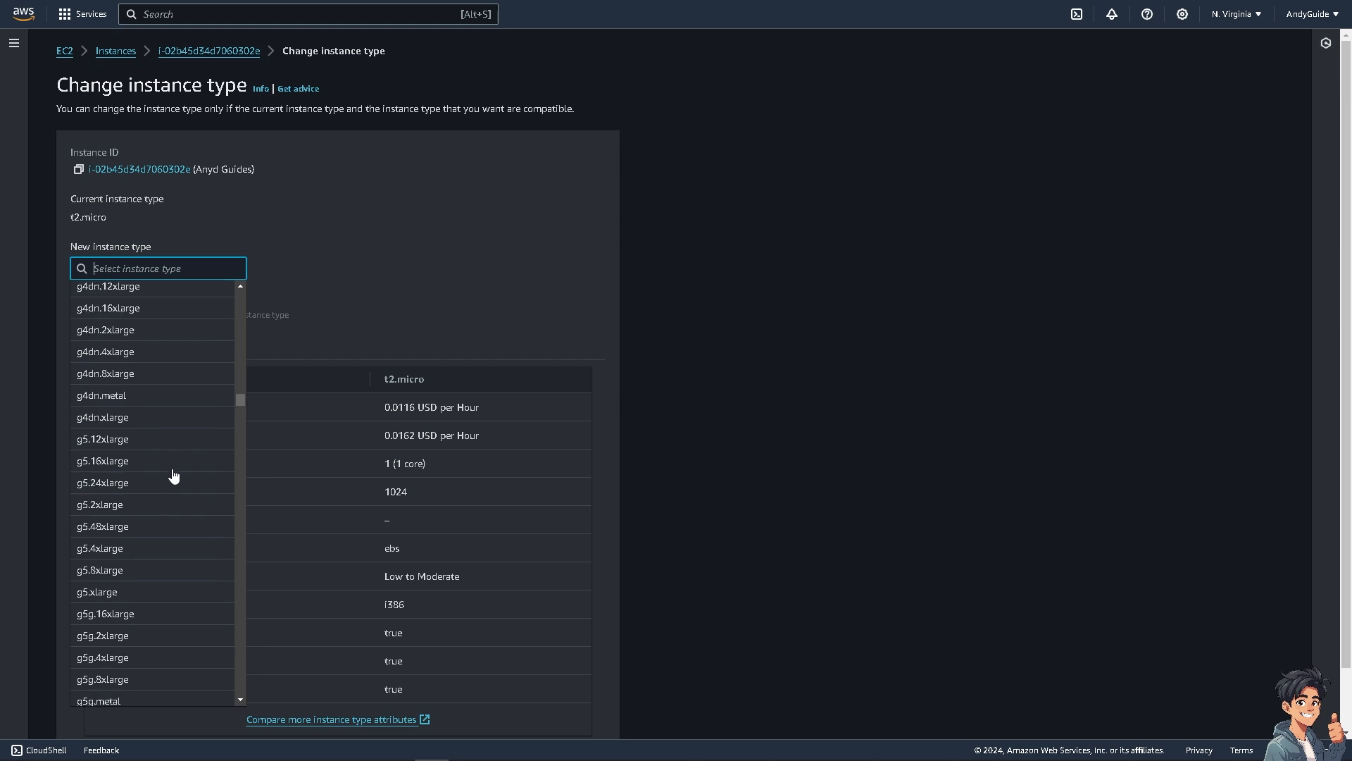
{"action": "scroll", "coordinate": [174, 476], "scroll_direction": "down", "scroll_amount": 12}
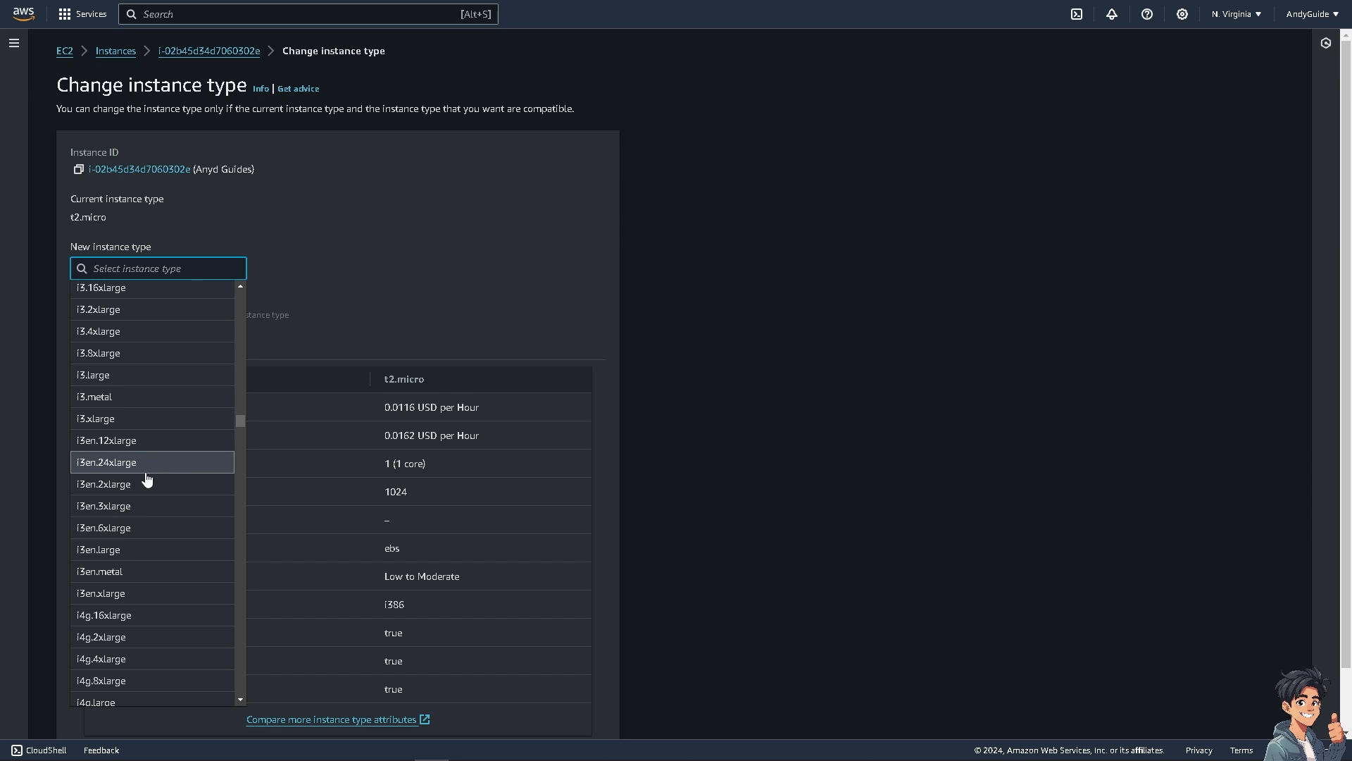
{"action": "scroll", "coordinate": [145, 479], "scroll_direction": "down", "scroll_amount": 7}
{"action": "scroll", "coordinate": [145, 472], "scroll_direction": "down", "scroll_amount": 15}
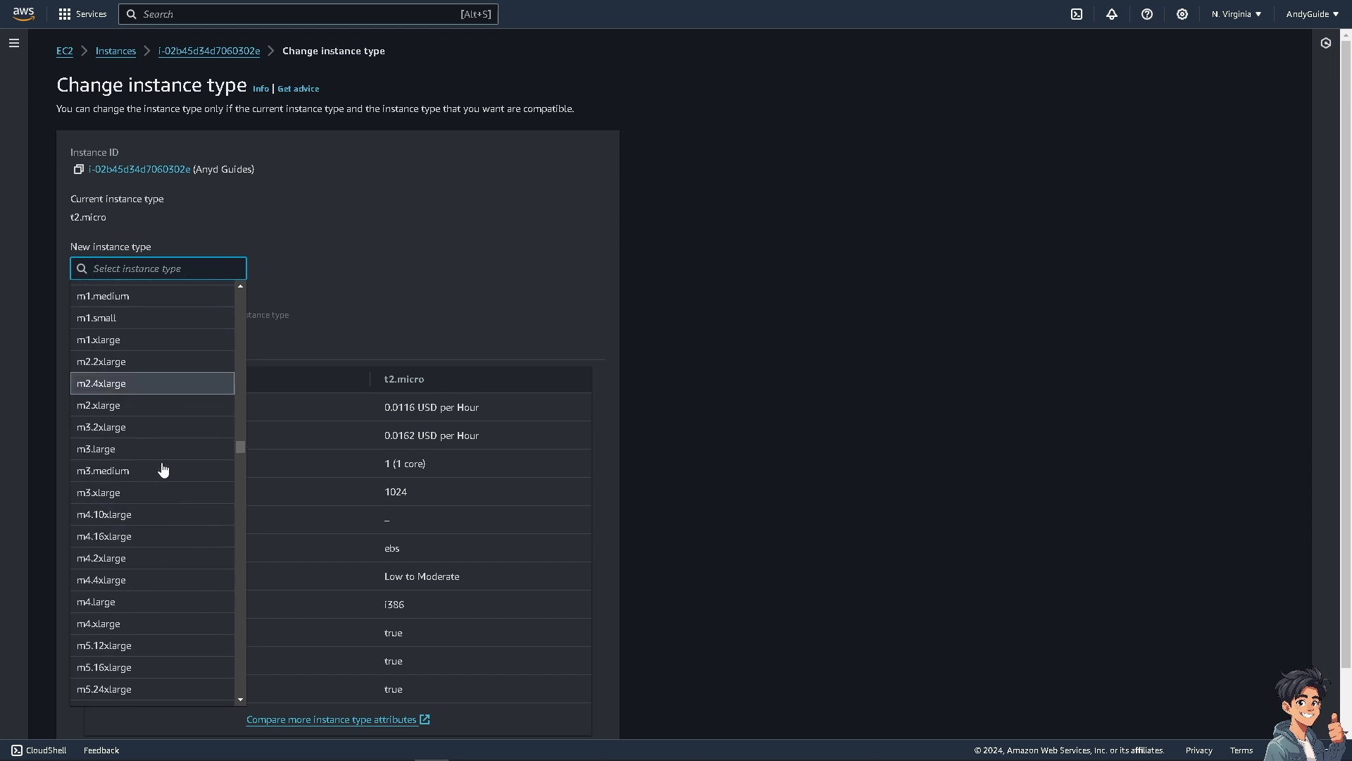
{"action": "left_click_drag", "start_coordinate": [244, 467], "coordinate": [225, 667]}
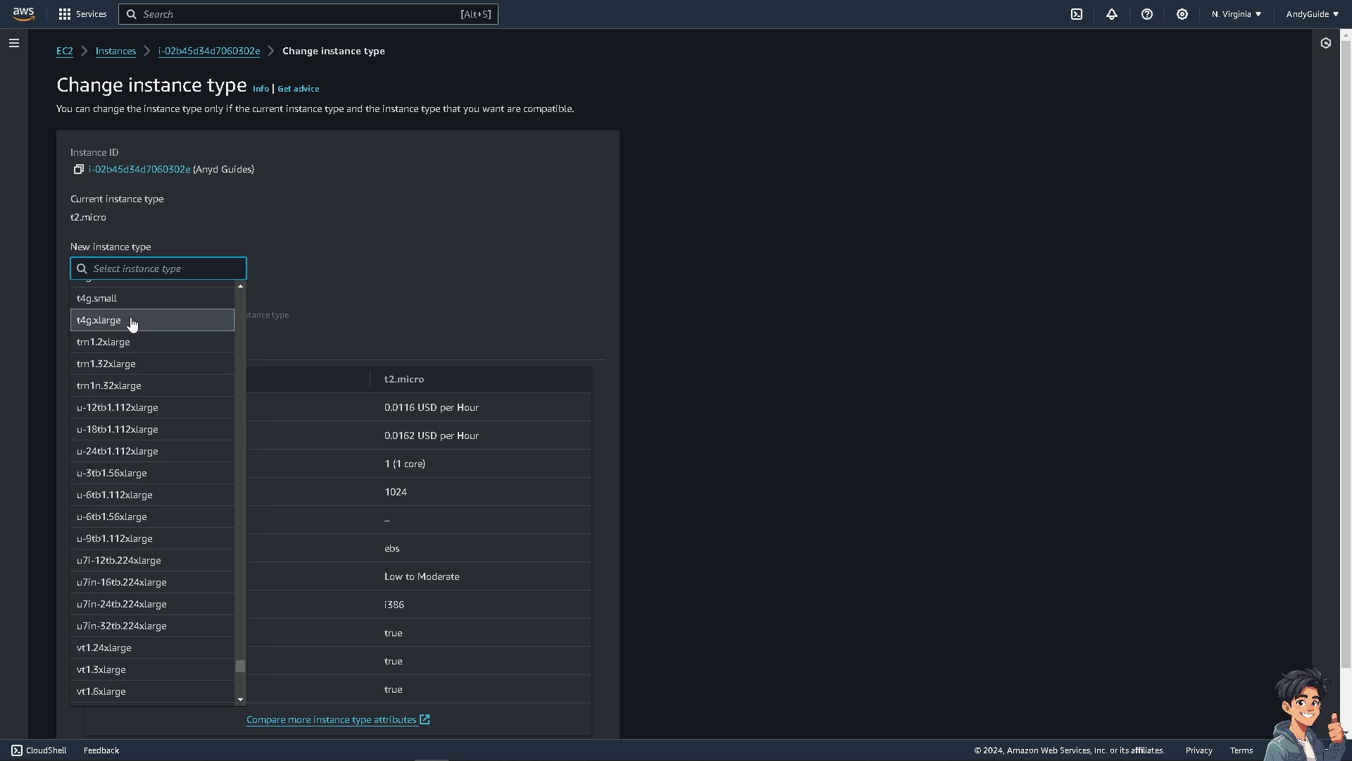
{"action": "scroll", "coordinate": [146, 336], "scroll_direction": "up", "scroll_amount": 5}
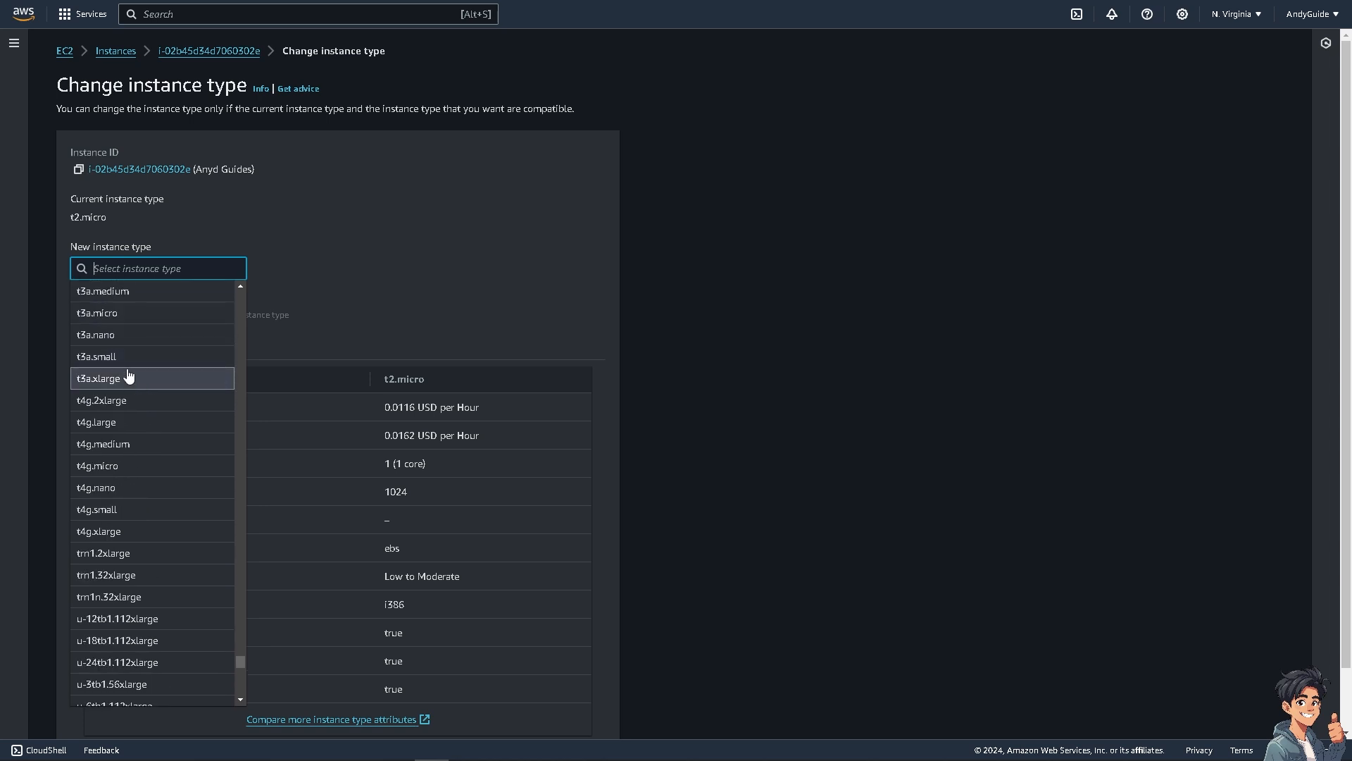
{"action": "left_click", "coordinate": [129, 319]}
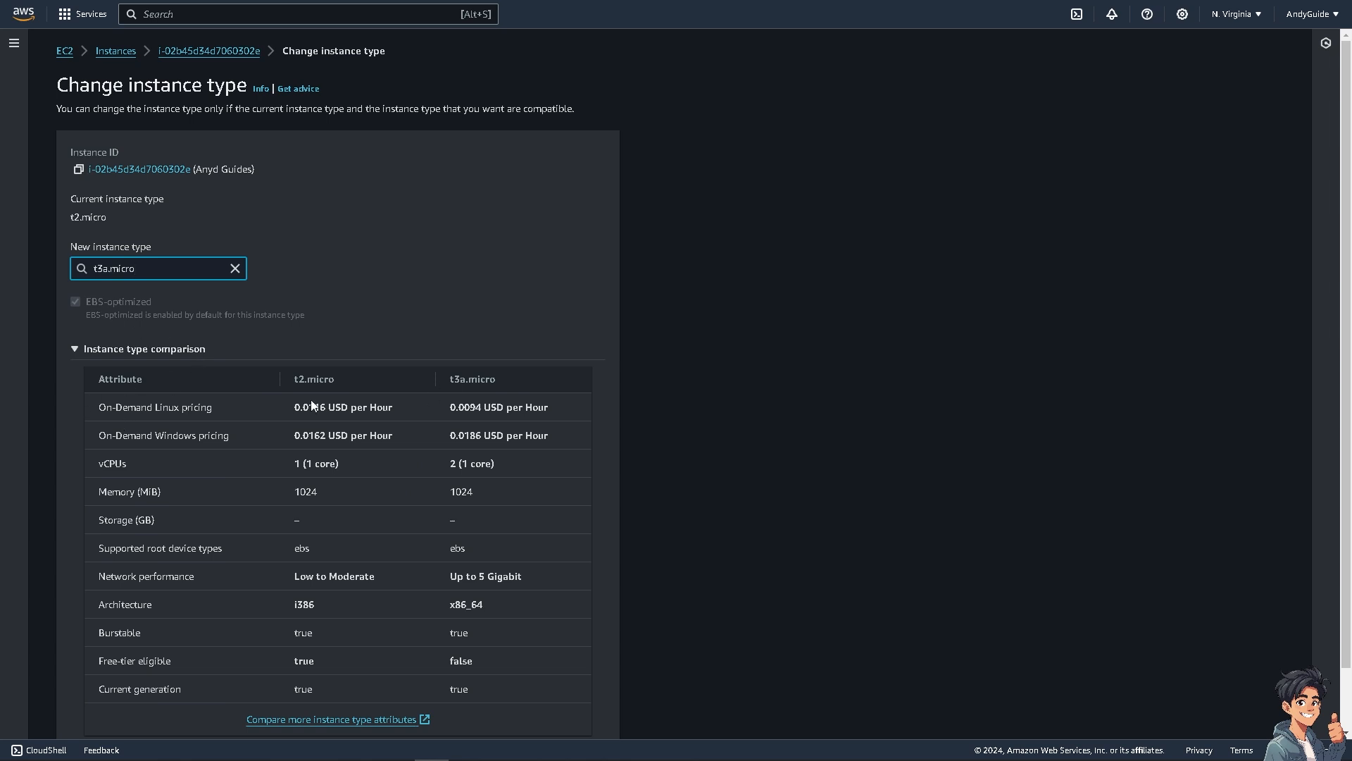
Step: Compare the On-Demand Linux and Windows pricing of t2.micro and t3a.micro in the instance type comparison
{"action": "scroll", "coordinate": [260, 366], "scroll_direction": "down", "scroll_amount": 1}
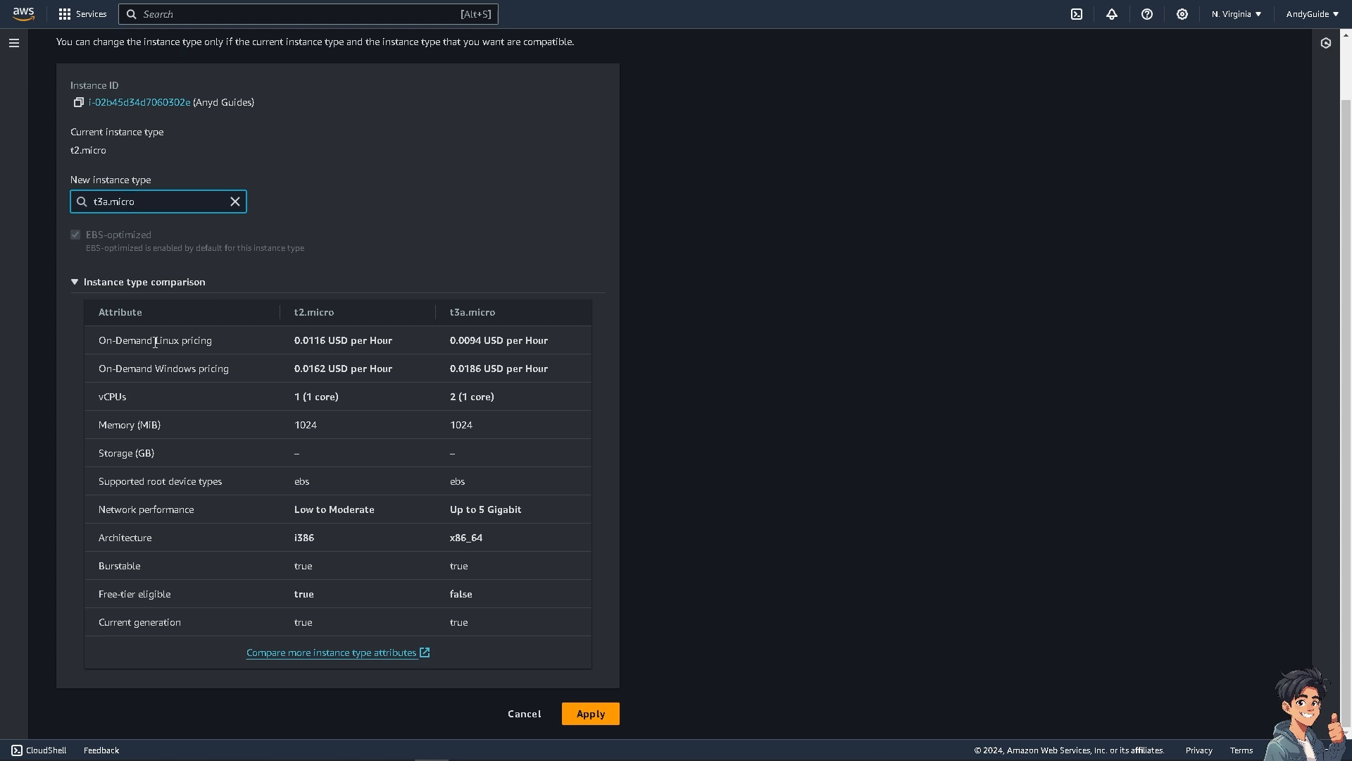
{"action": "left_click_drag", "start_coordinate": [290, 340], "coordinate": [391, 341]}
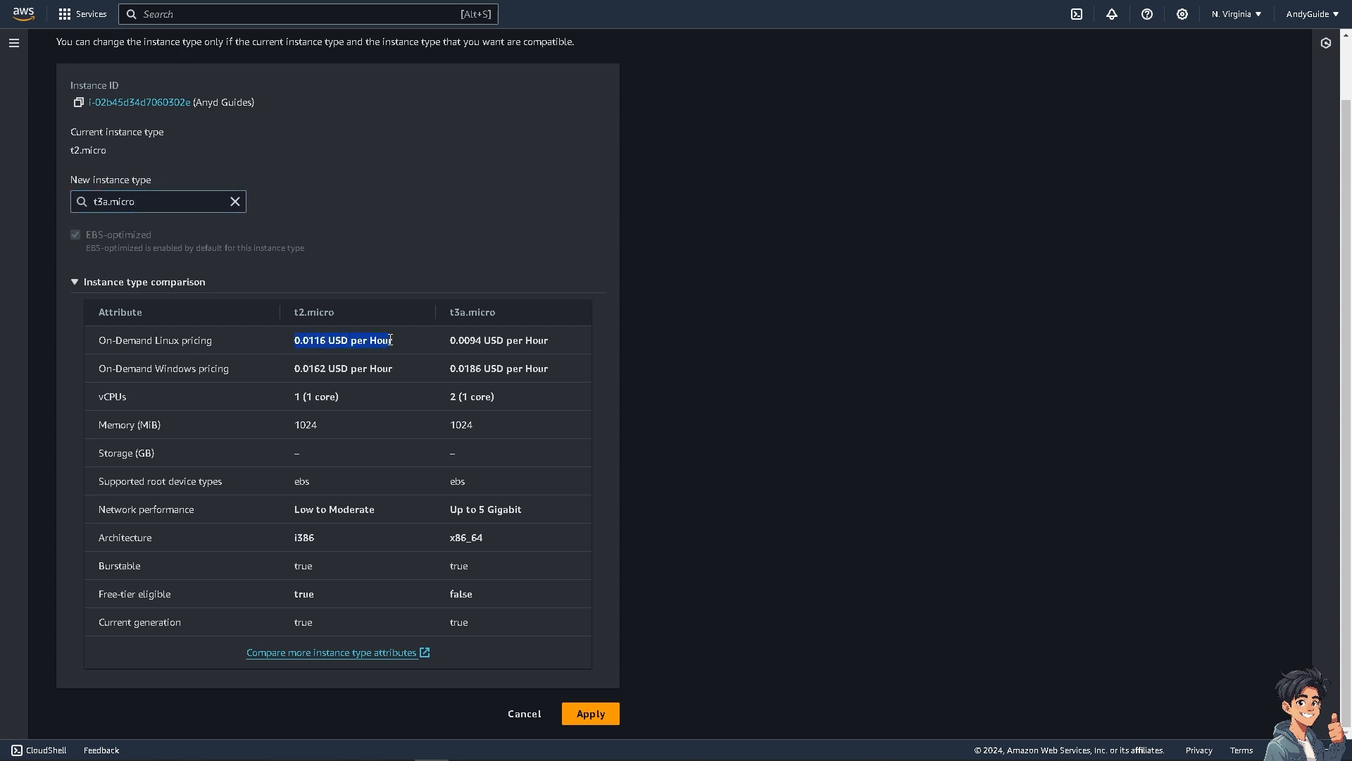
{"action": "left_click_drag", "start_coordinate": [299, 369], "coordinate": [408, 369]}
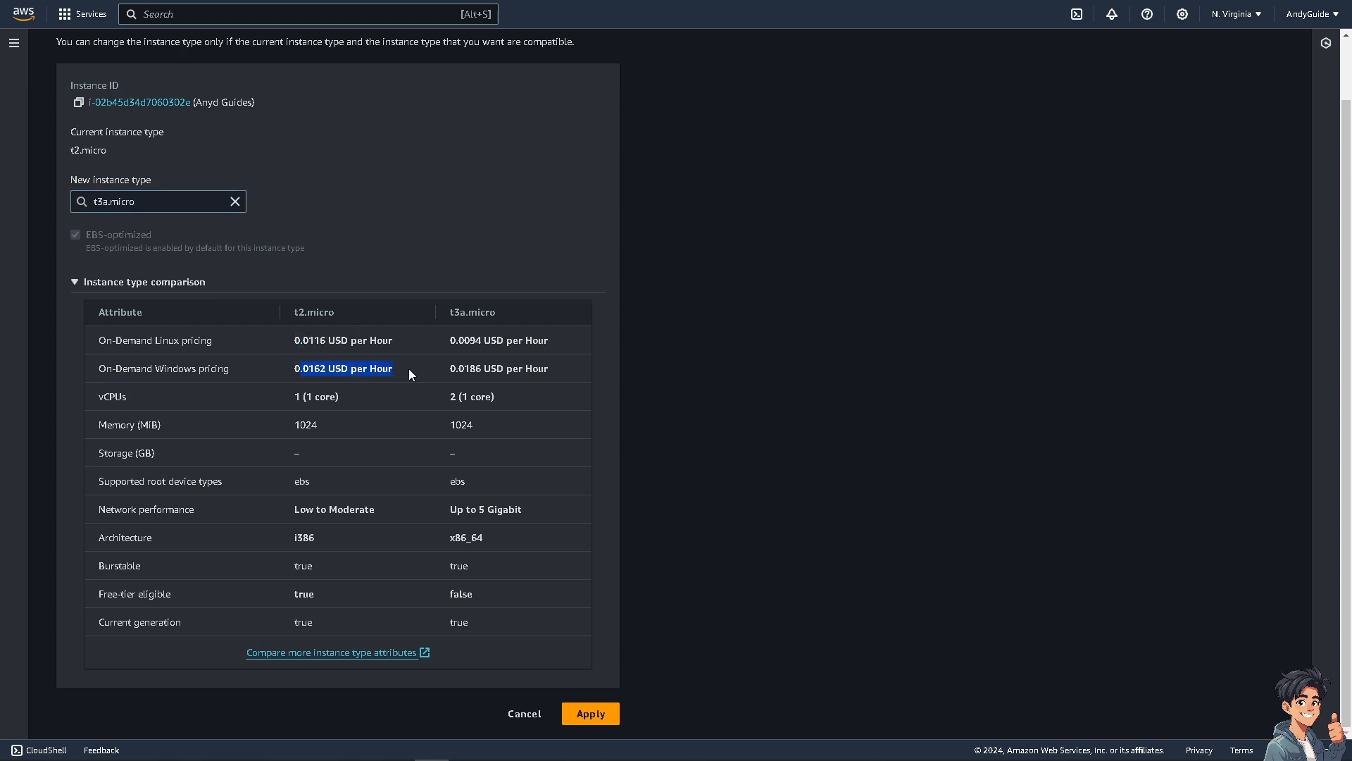
{"action": "left_click", "coordinate": [385, 367]}
{"action": "left_click_drag", "start_coordinate": [295, 367], "coordinate": [550, 371]}
{"action": "left_click_drag", "start_coordinate": [449, 340], "coordinate": [457, 367]}
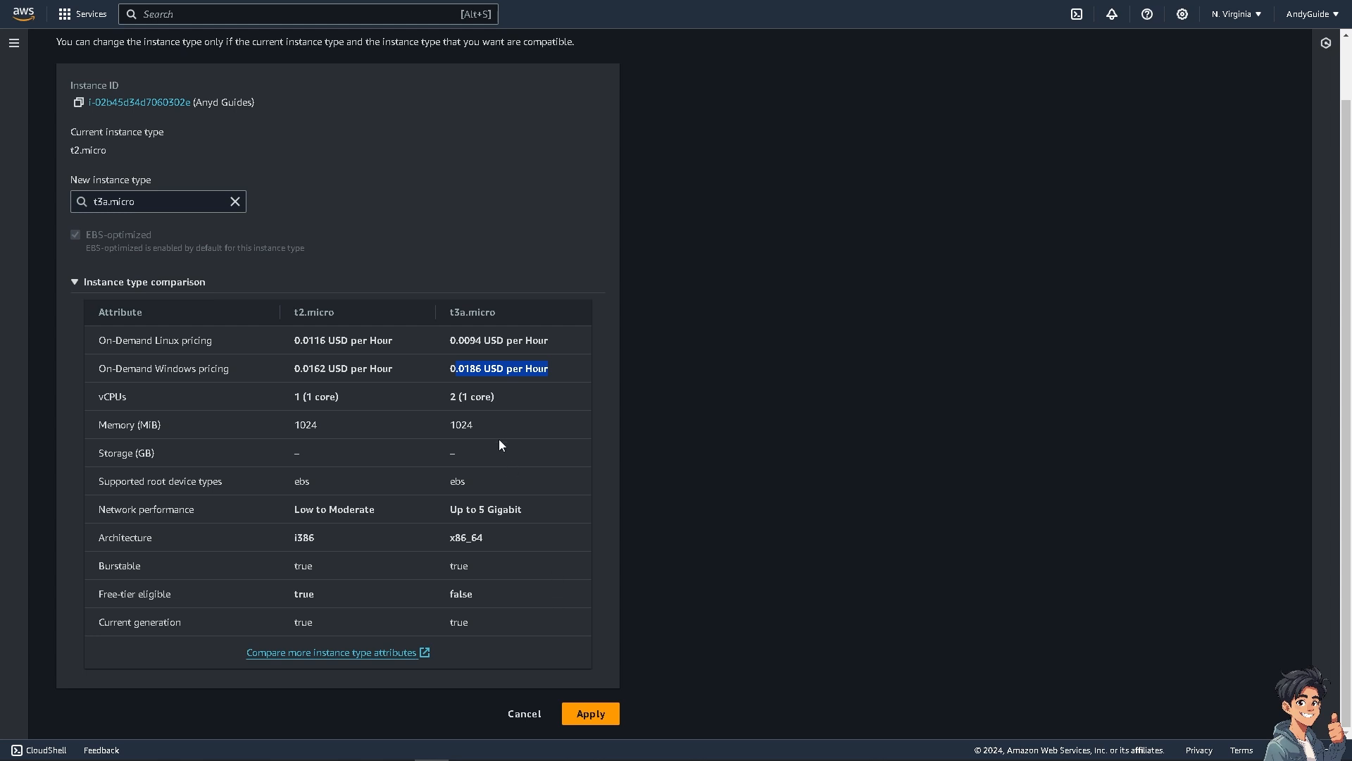
{"action": "left_click_drag", "start_coordinate": [449, 371], "coordinate": [557, 375]}
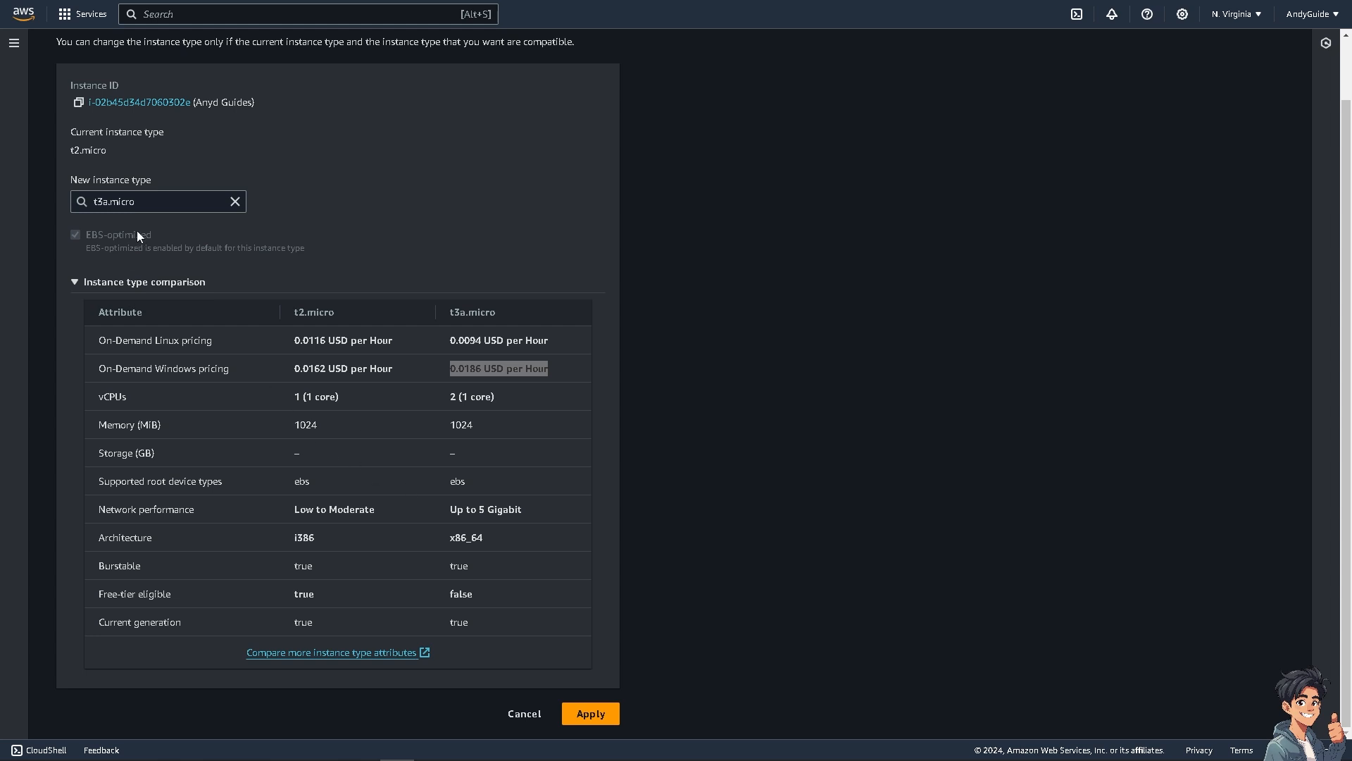
Step: Clear the chosen t3a.micro from the new instance type and dismiss the list of types
{"action": "left_click", "coordinate": [231, 205]}
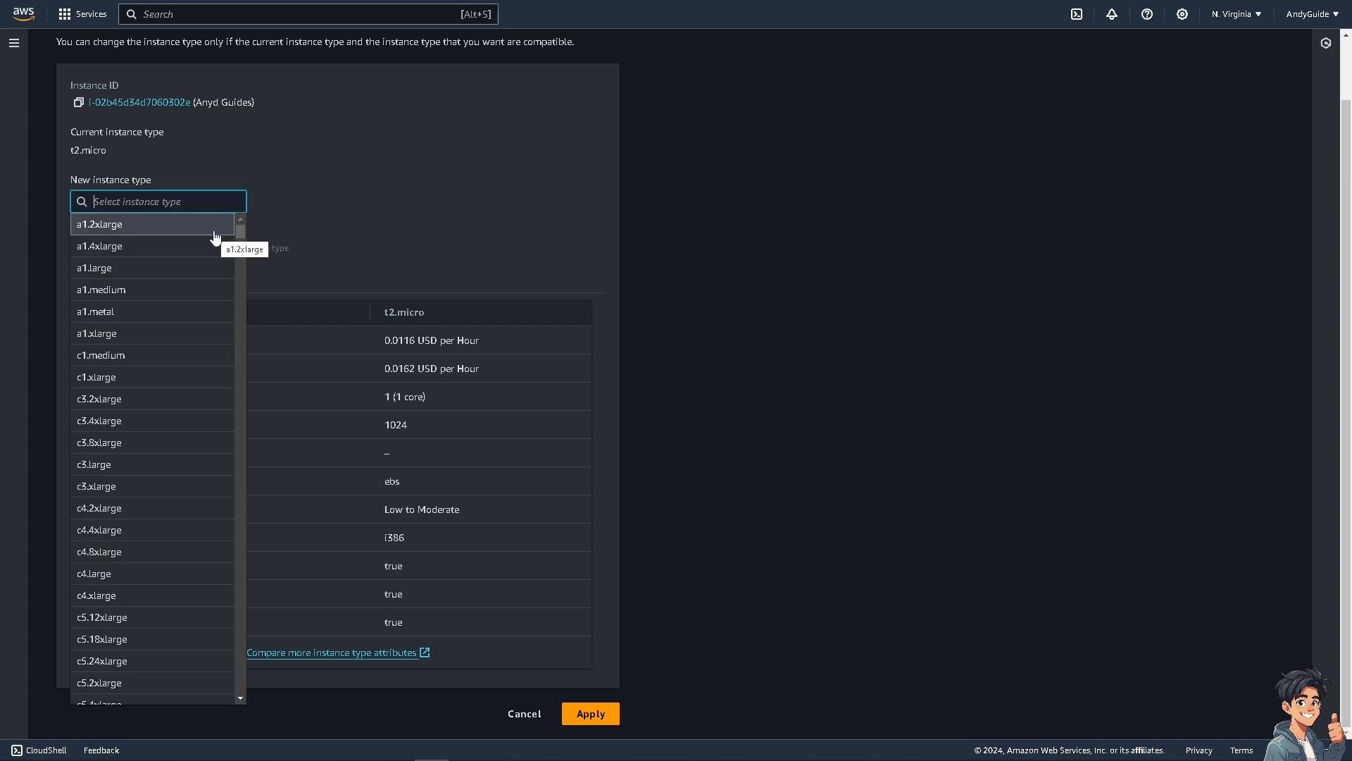
{"action": "left_click", "coordinate": [1063, 98]}
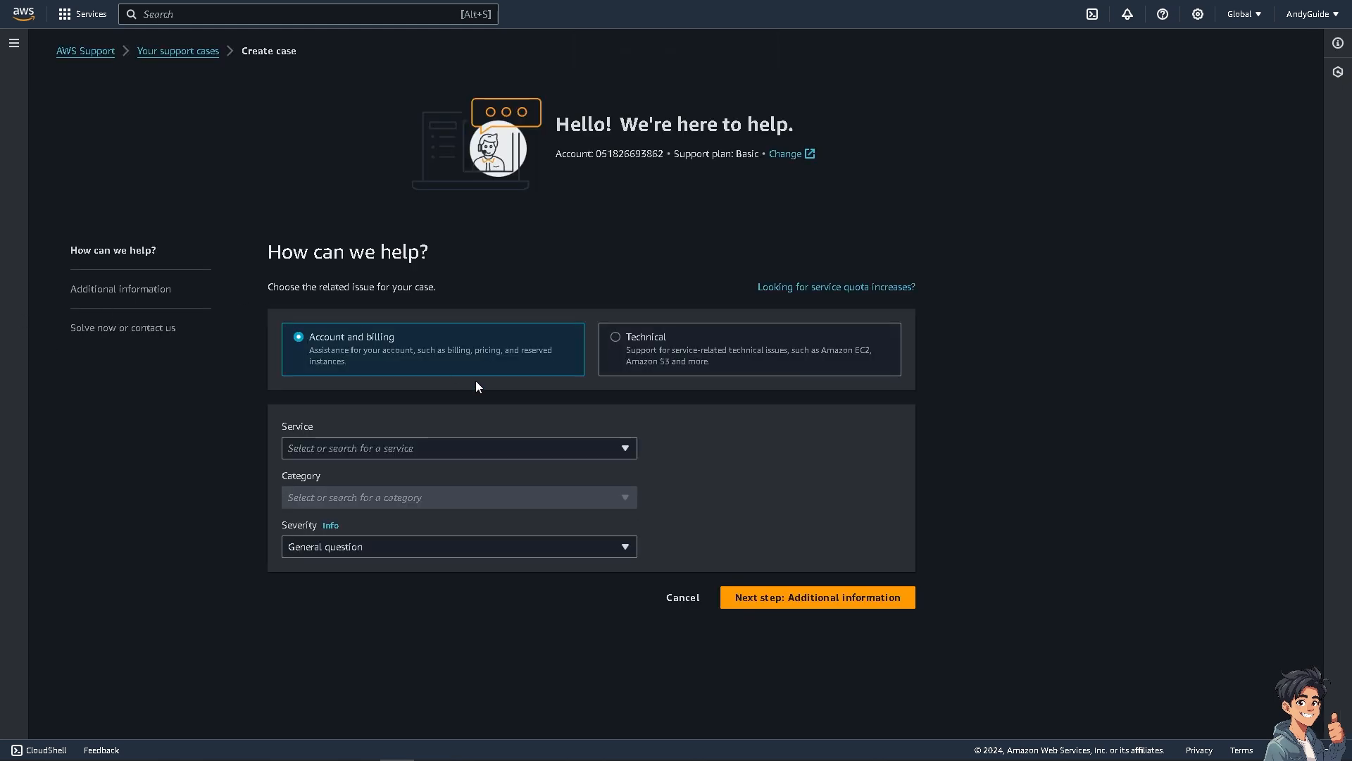
Step: Review the services available for an account and billing support case without choosing one
{"action": "left_click", "coordinate": [428, 448]}
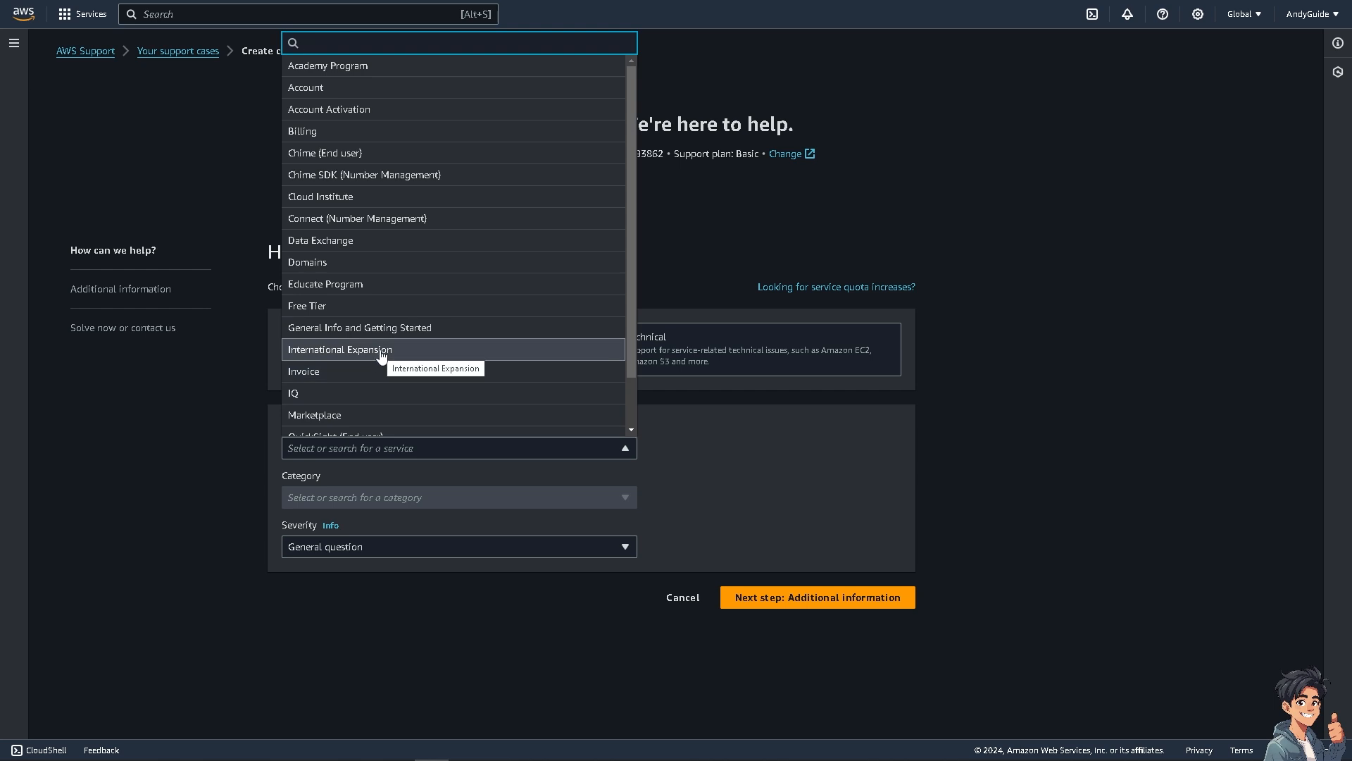
{"action": "scroll", "coordinate": [381, 356], "scroll_direction": "down", "scroll_amount": 1}
{"action": "left_click", "coordinate": [174, 426]}
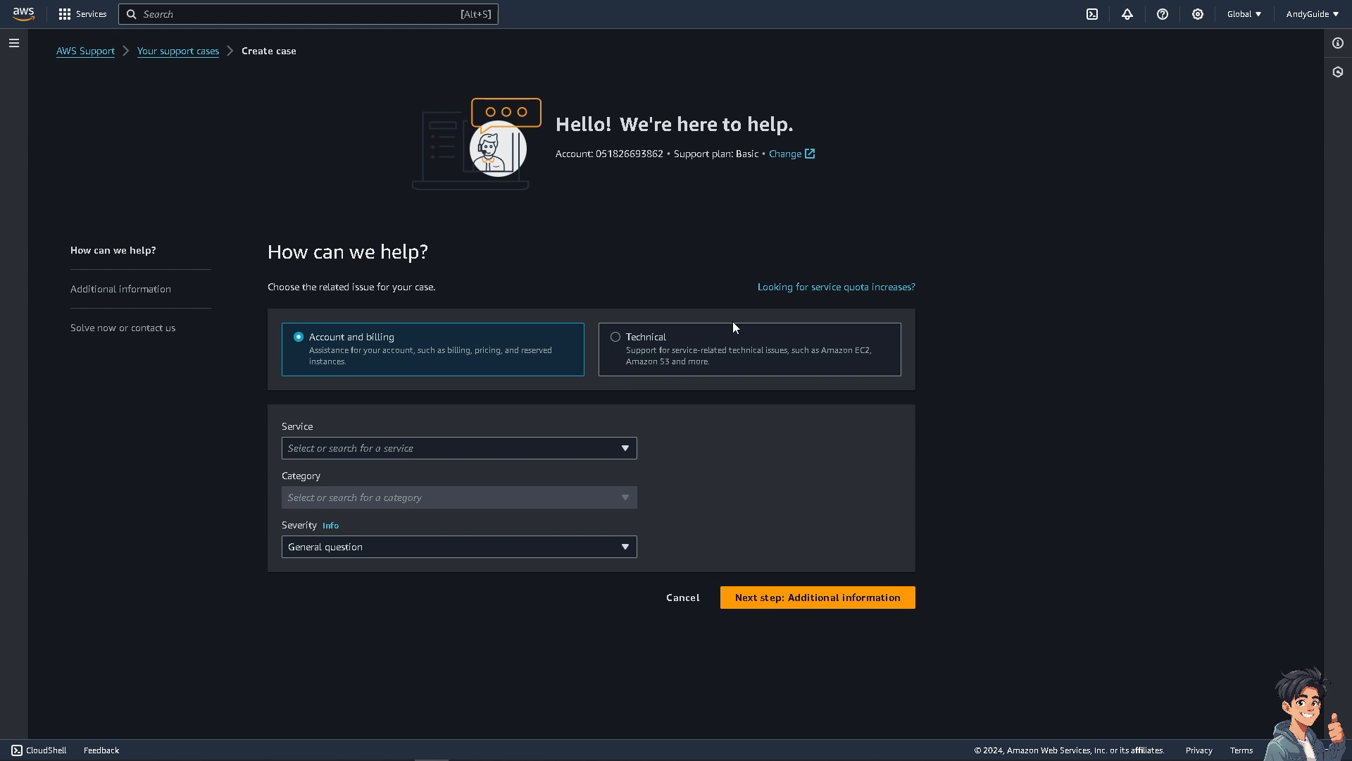
Step: Set the support case to Technical and search the AWS Support resources for "how to change instance type in aws"
{"action": "left_click", "coordinate": [647, 342]}
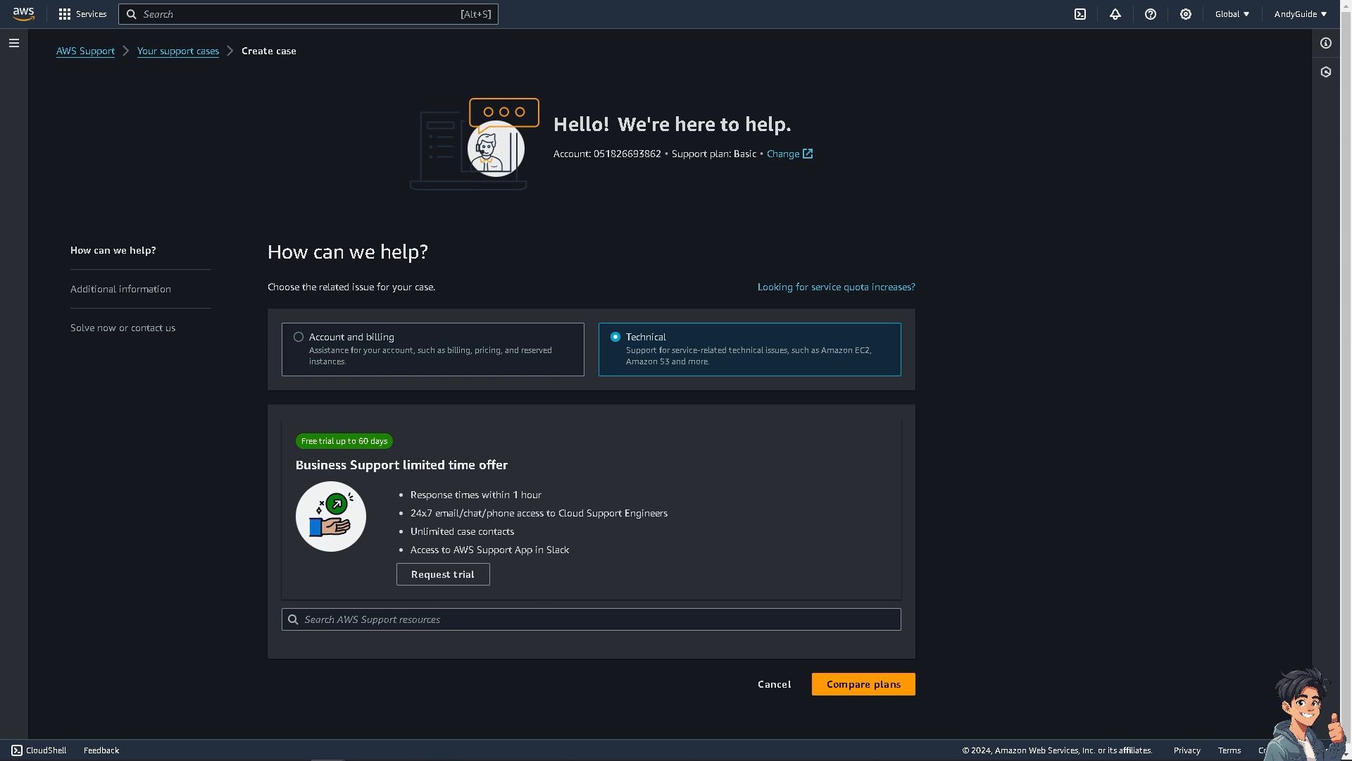
{"action": "left_click", "coordinate": [470, 619]}
{"action": "type", "text": "how to change instance type in aws"}
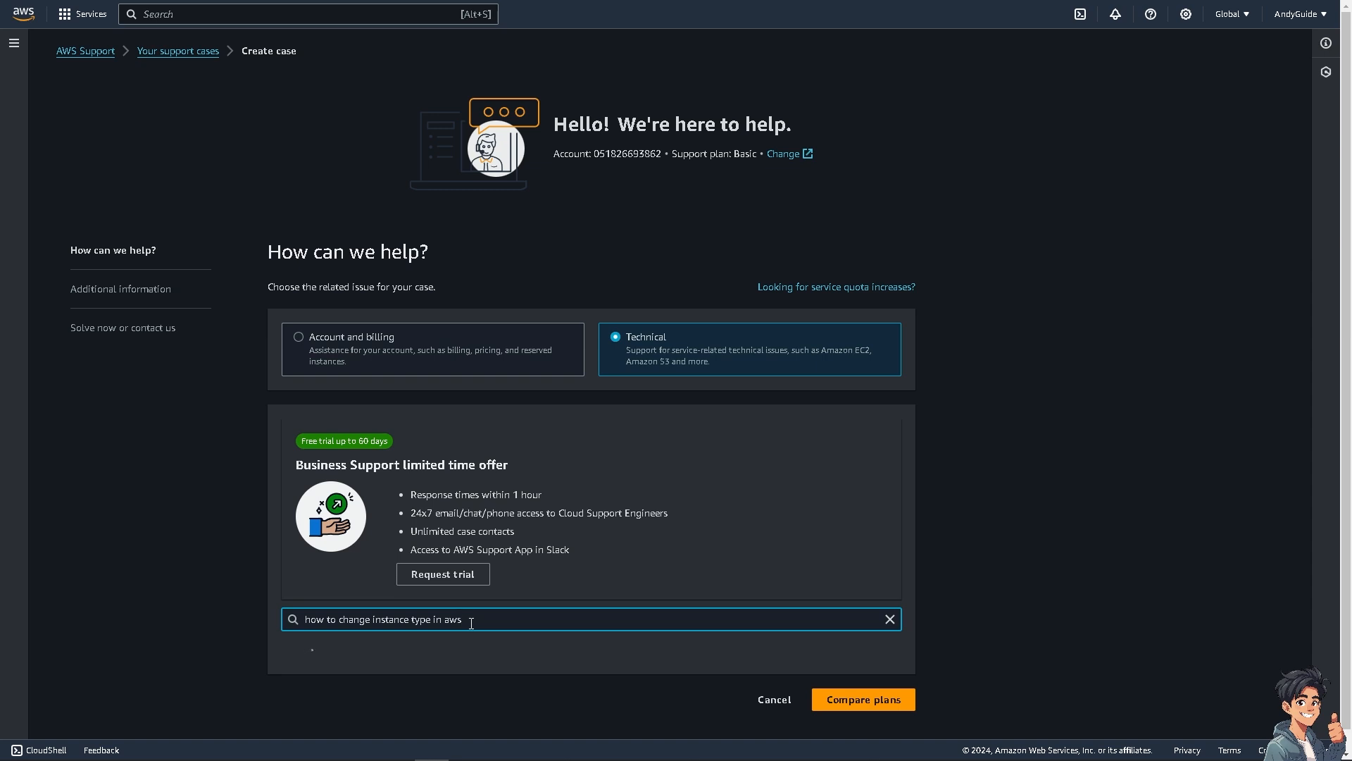